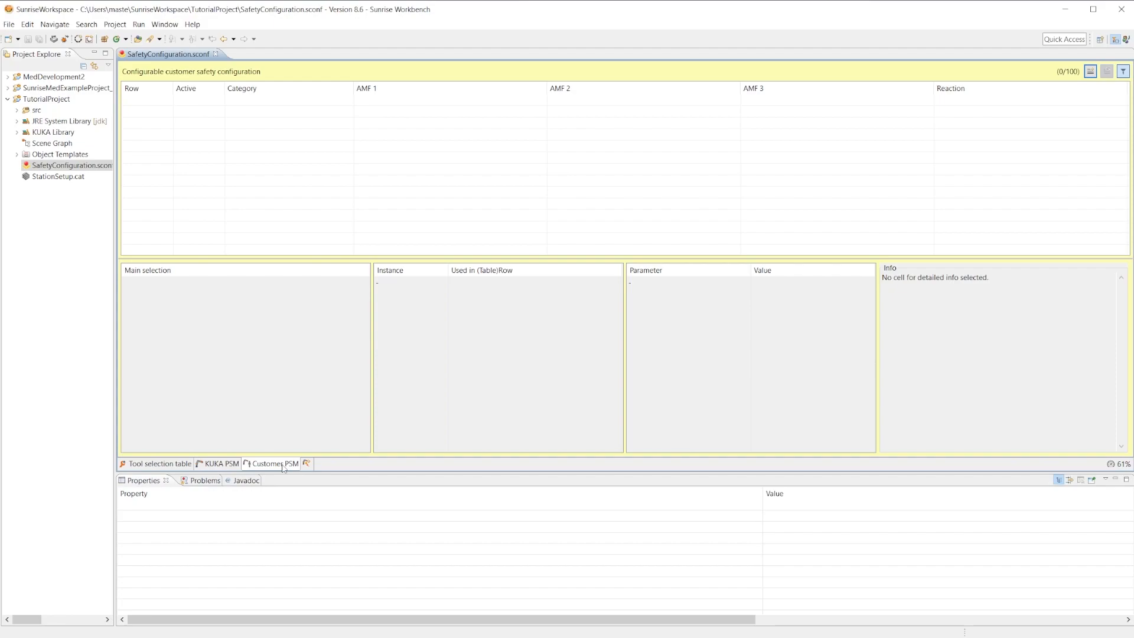
Add a row to the customer safety configuration with category Collision detection and the Collision detection function as AMF 1.
left_click(1091, 72)
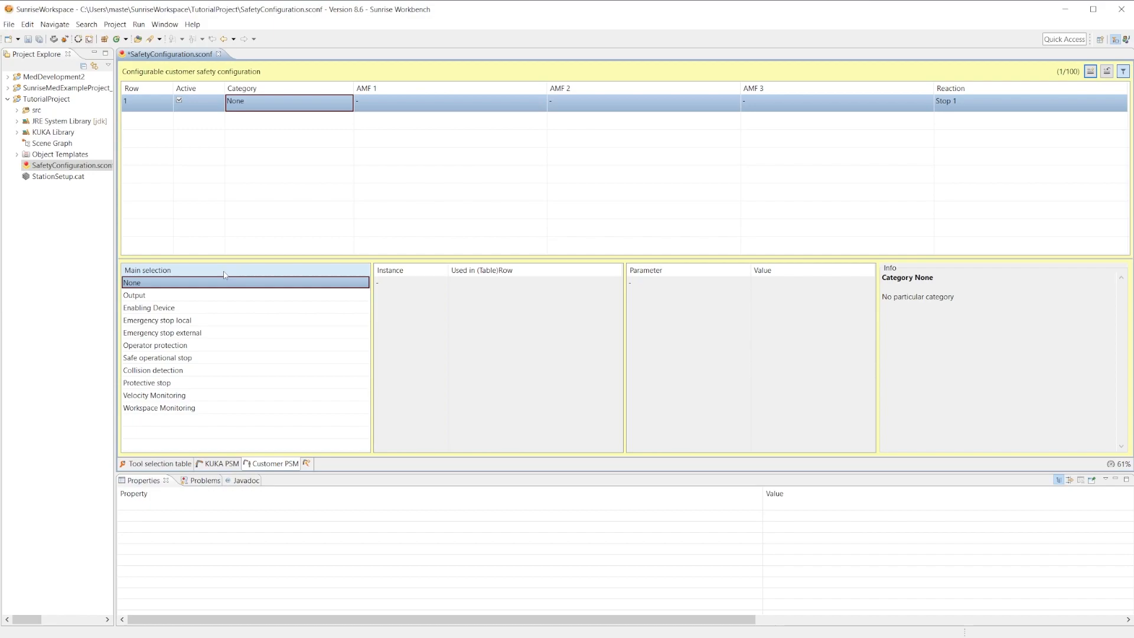
left_click(184, 373)
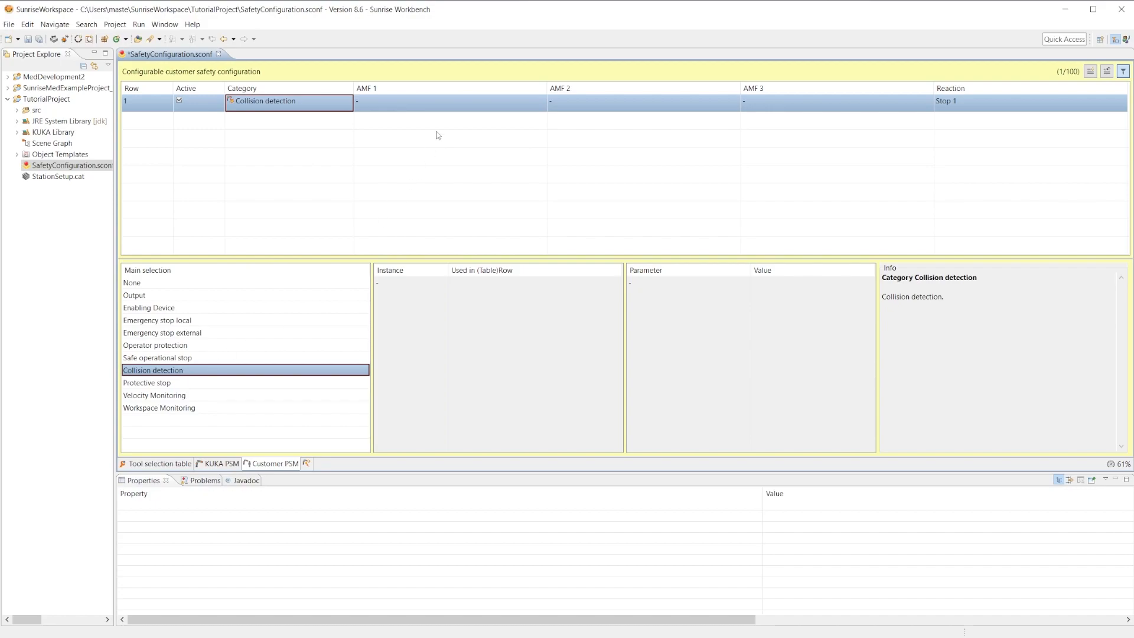
left_click(424, 106)
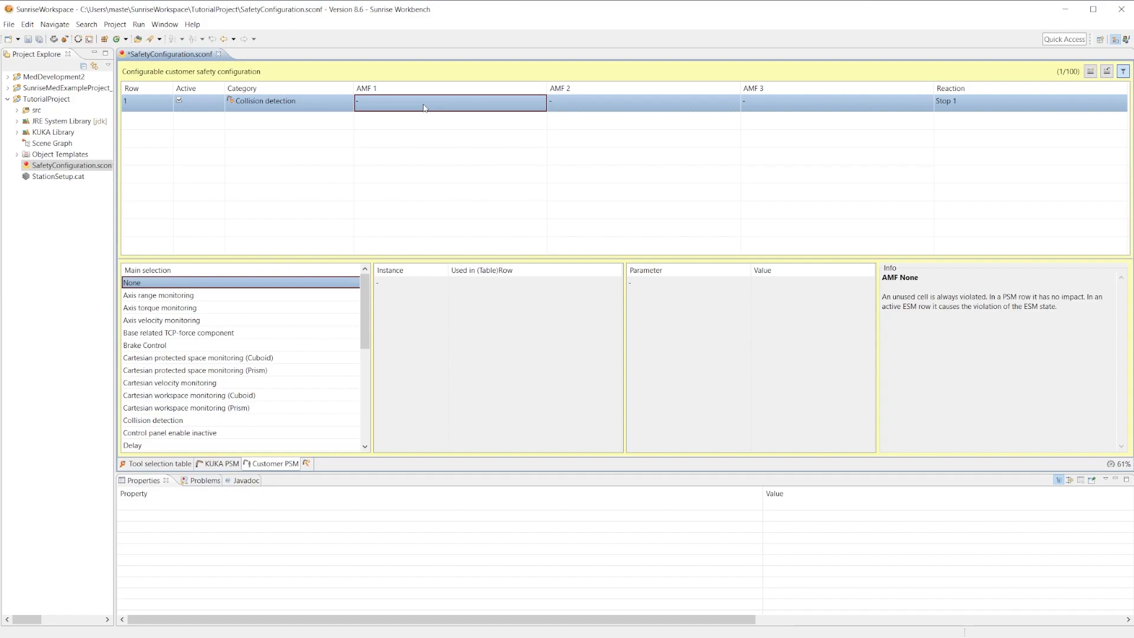
left_click(176, 420)
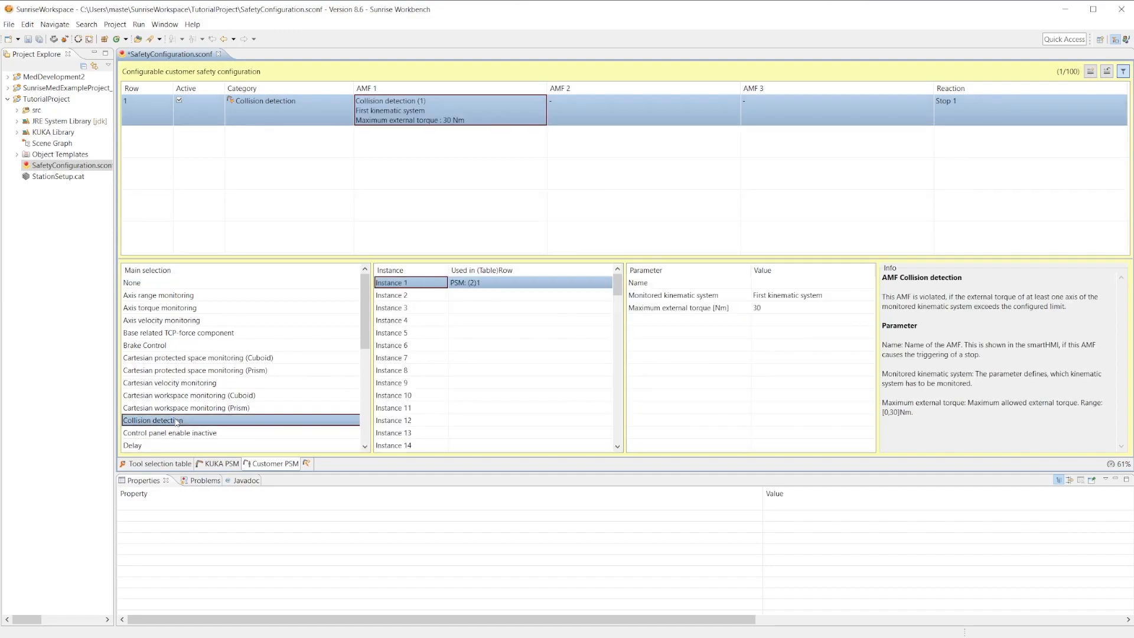
scroll(195, 413, "down", 5)
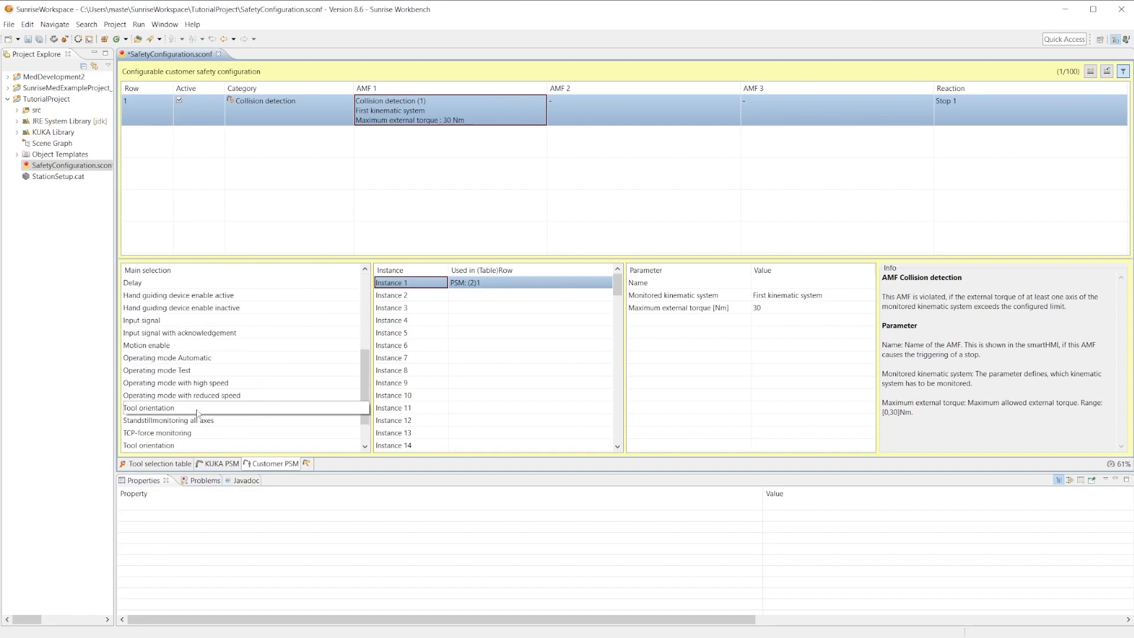
scroll(198, 413, "up", 4)
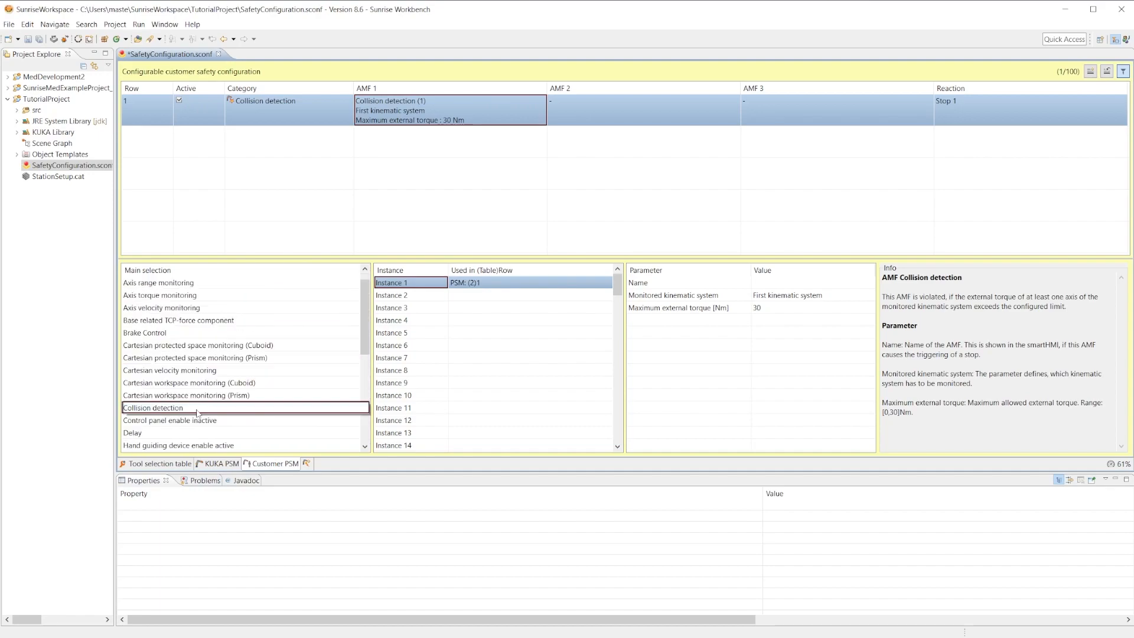
left_click(200, 408)
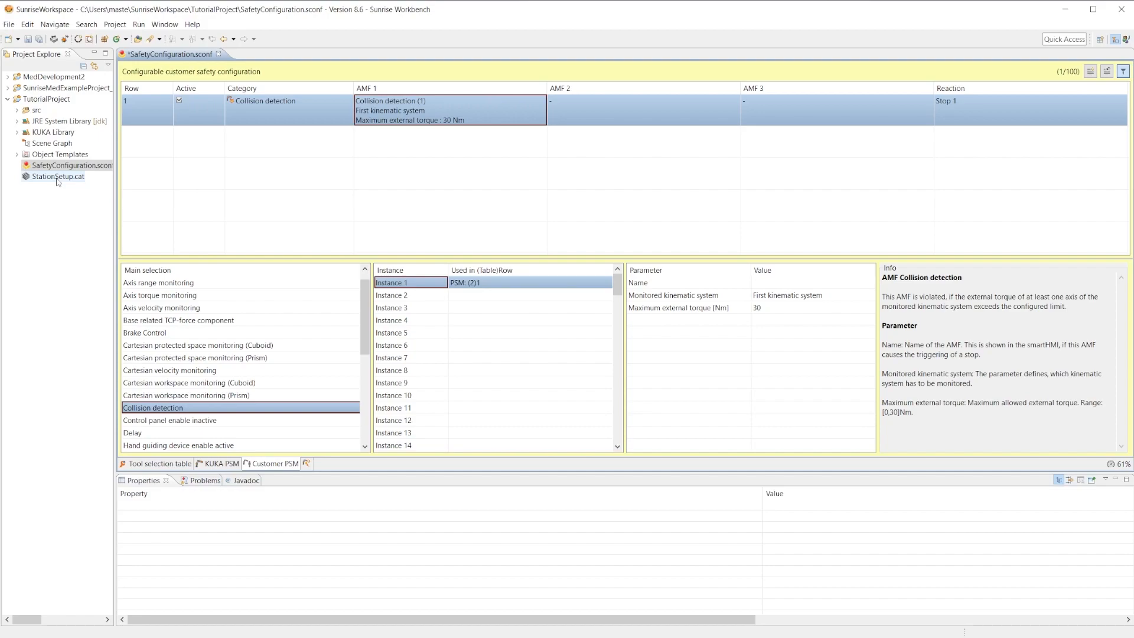
Set the maximum external torque of the collision detection function to 25 Nm.
scroll(193, 423, "up", 1)
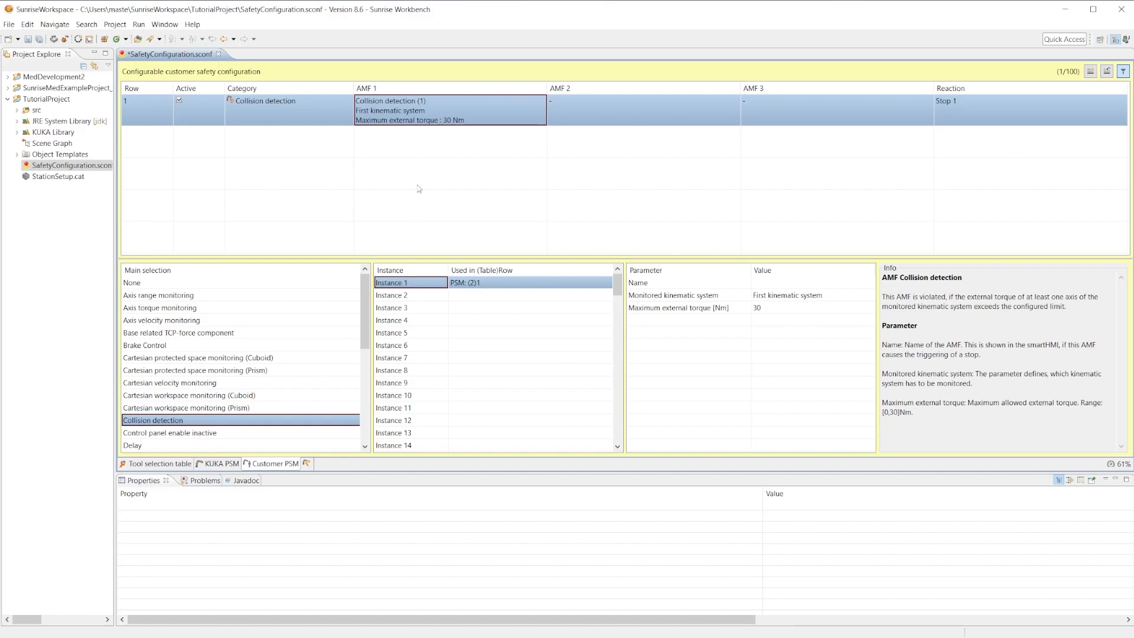
left_click(766, 307)
type("25")
key("Return")
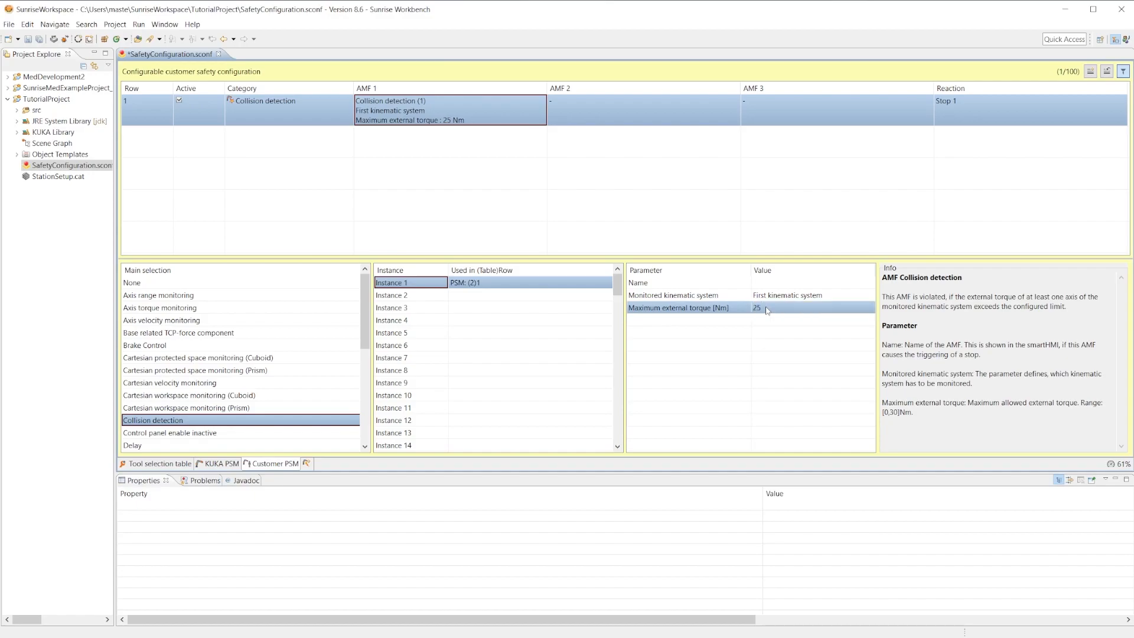
Examine the info text for the unused AMF 2 cell and the description of row 1's collision detection function.
left_click(626, 110)
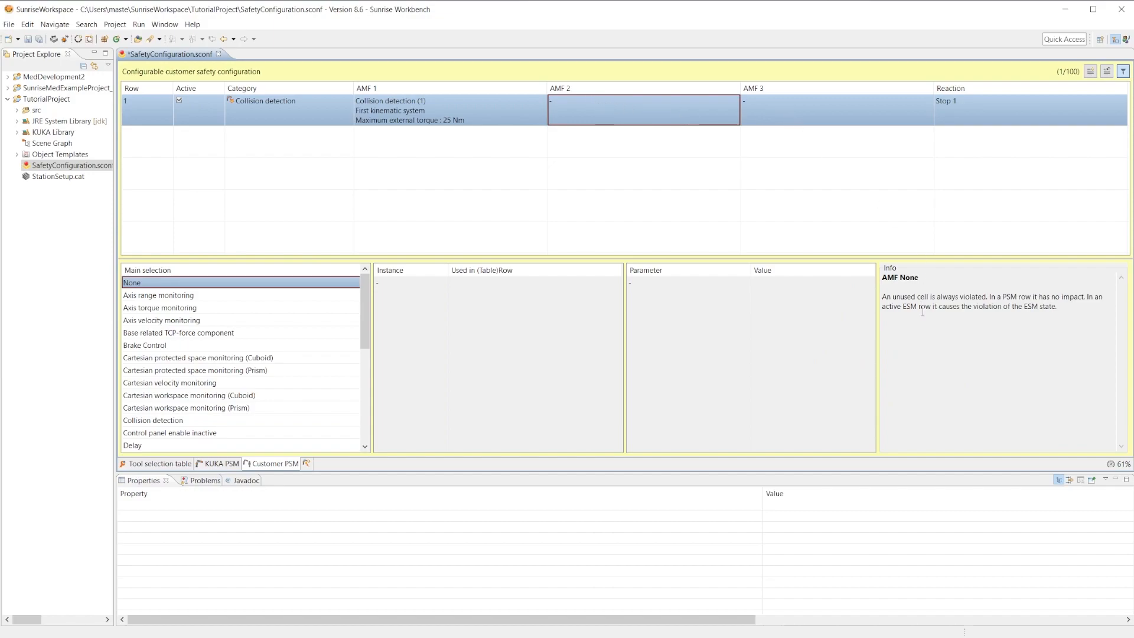
left_click_drag(886, 297, 988, 297)
left_click(973, 297)
mouse_move(418, 107)
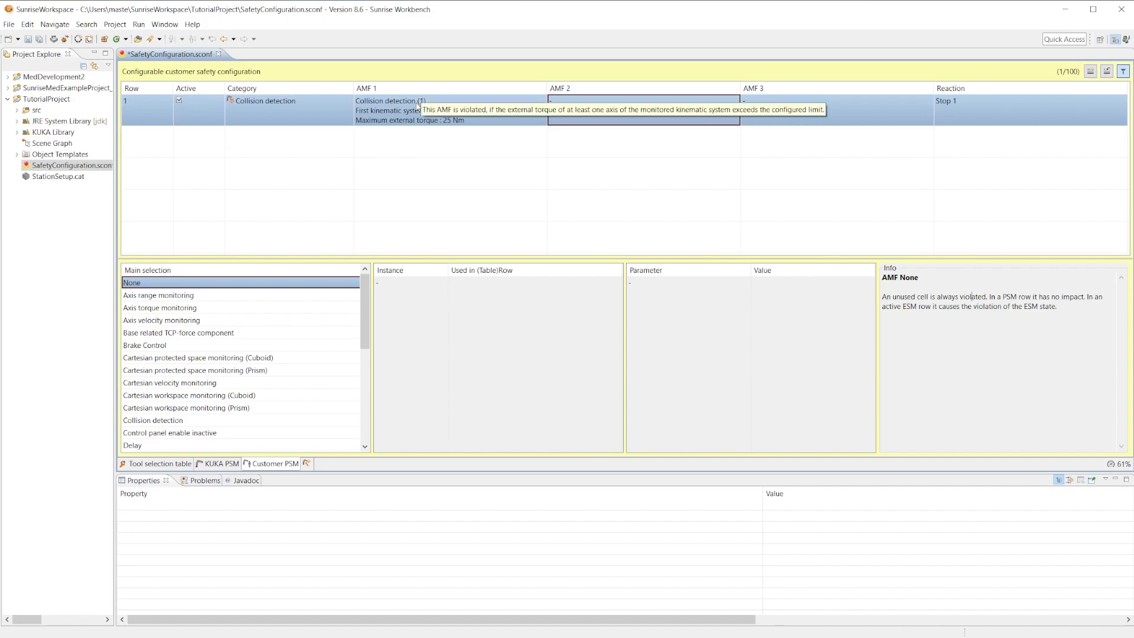
left_click(453, 120)
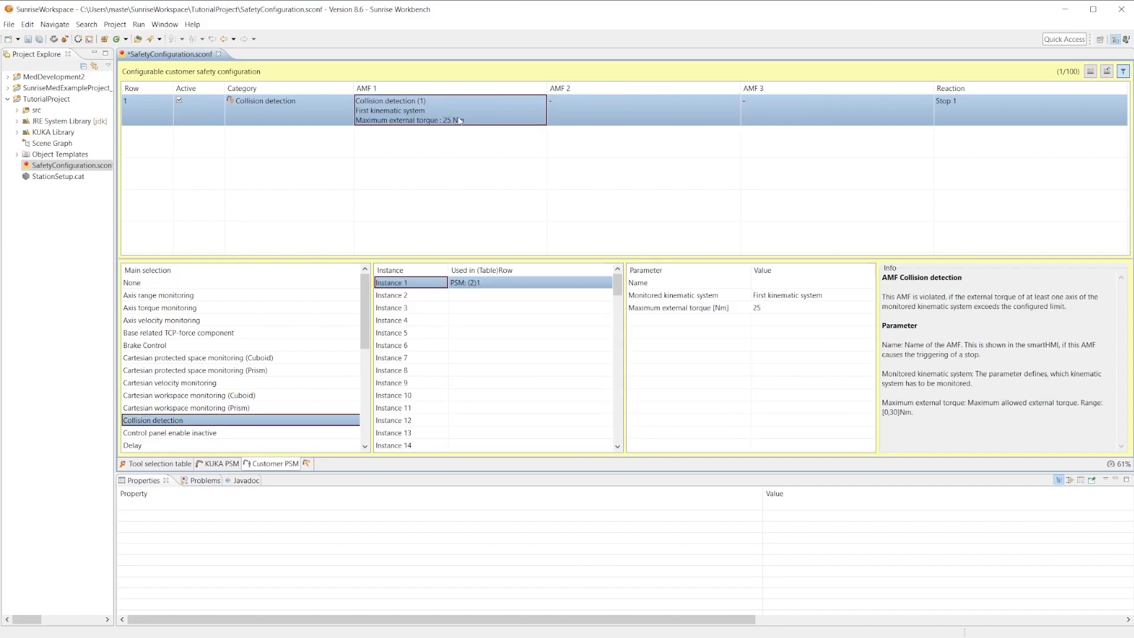
mouse_move(460, 120)
Try Stop 0 as the reaction of row 1 and set it back to Stop 1.
left_click(1002, 117)
mouse_move(1002, 116)
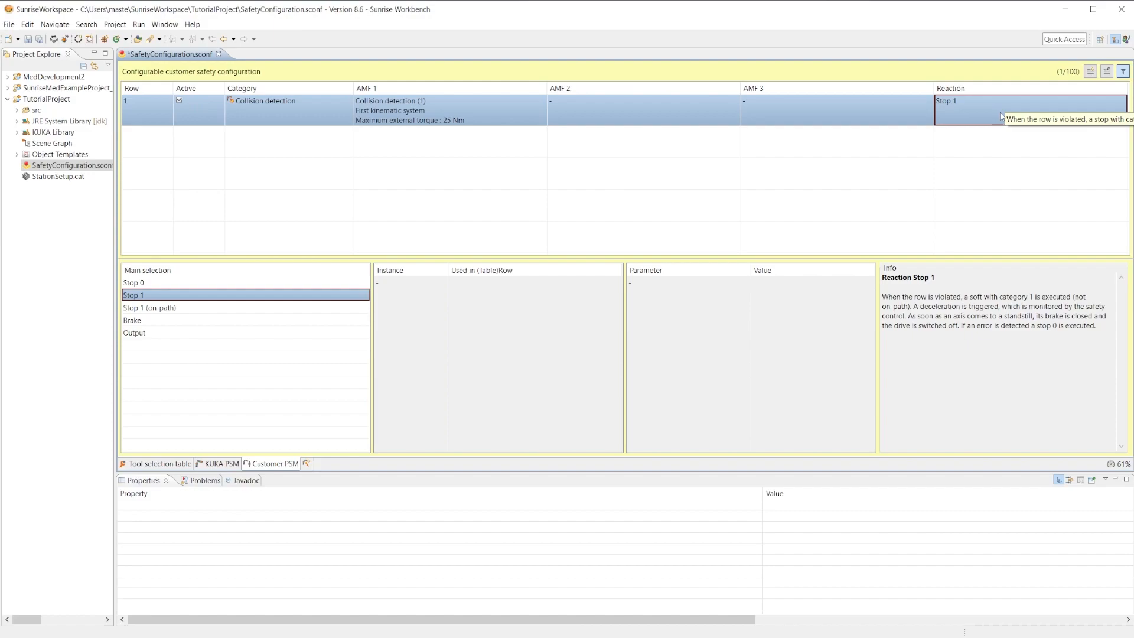
left_click(172, 284)
left_click(161, 296)
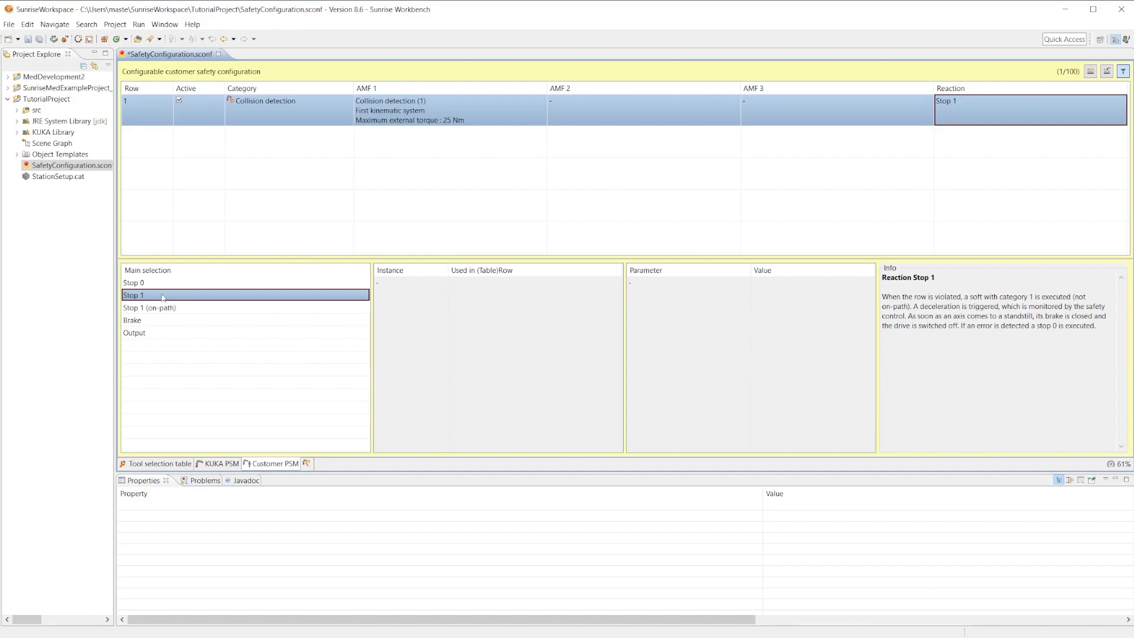
Try Output as the reaction of row 1 with Output CIB_SR.13 as the safe output.
left_click(148, 334)
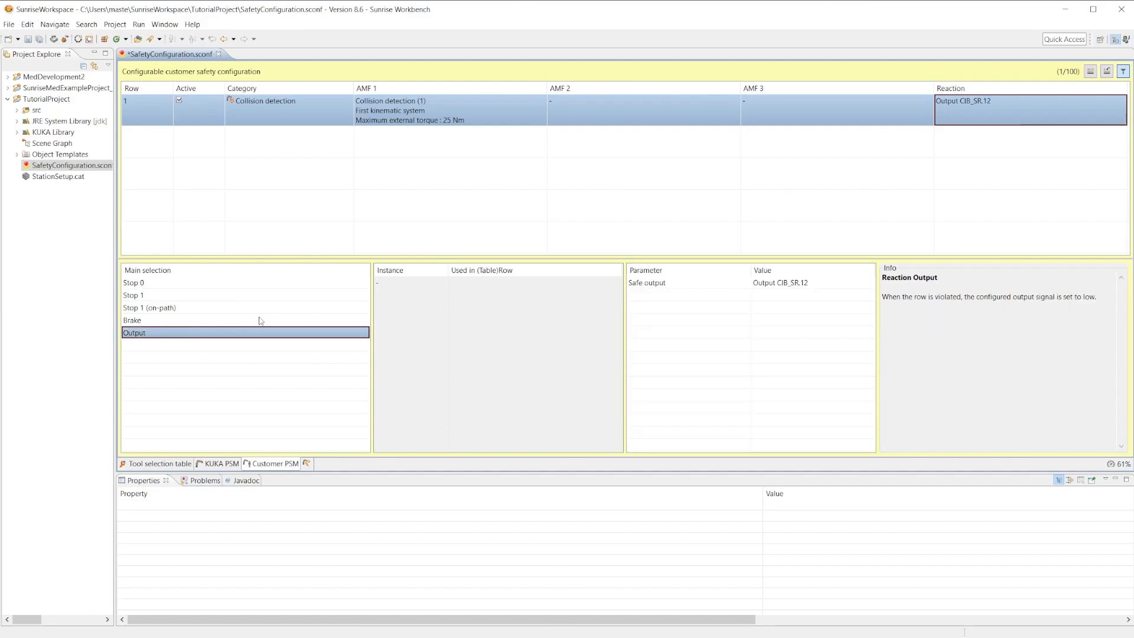
left_click(857, 283)
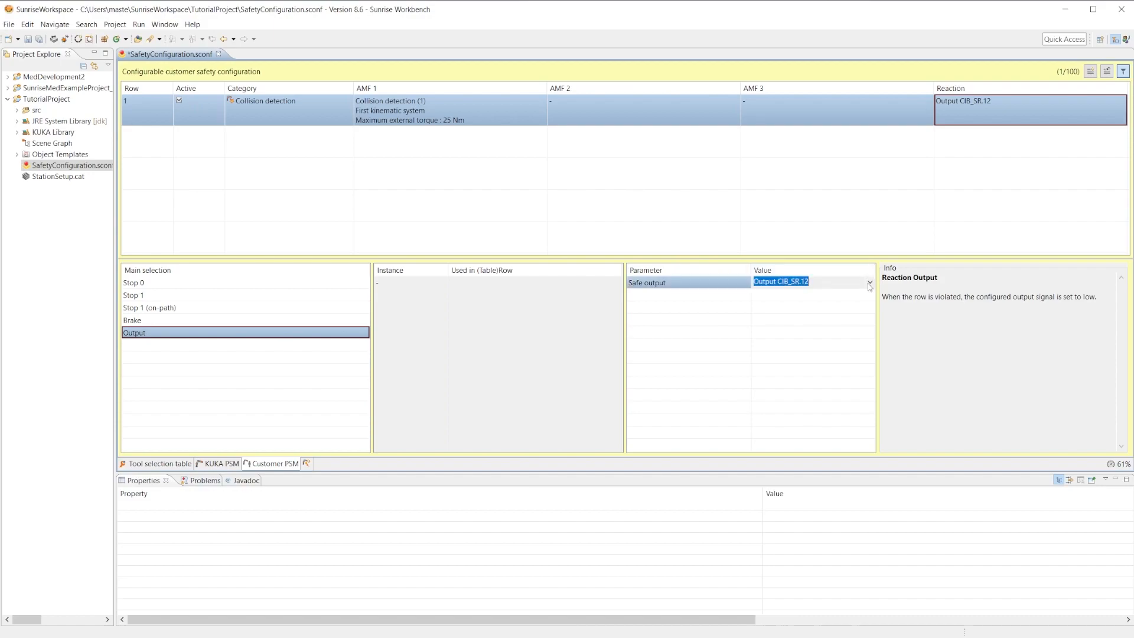
left_click(865, 282)
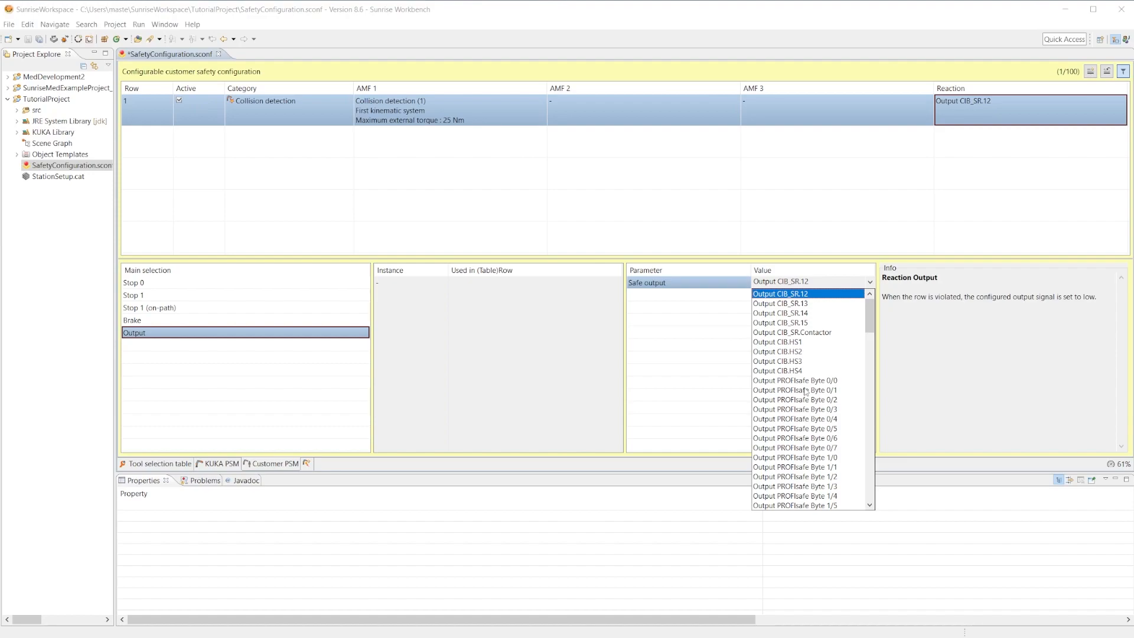
left_click(808, 302)
Switch the safe output back to Output CIB_SR.12 and return the reaction of row 1 to Stop 1.
left_click(871, 284)
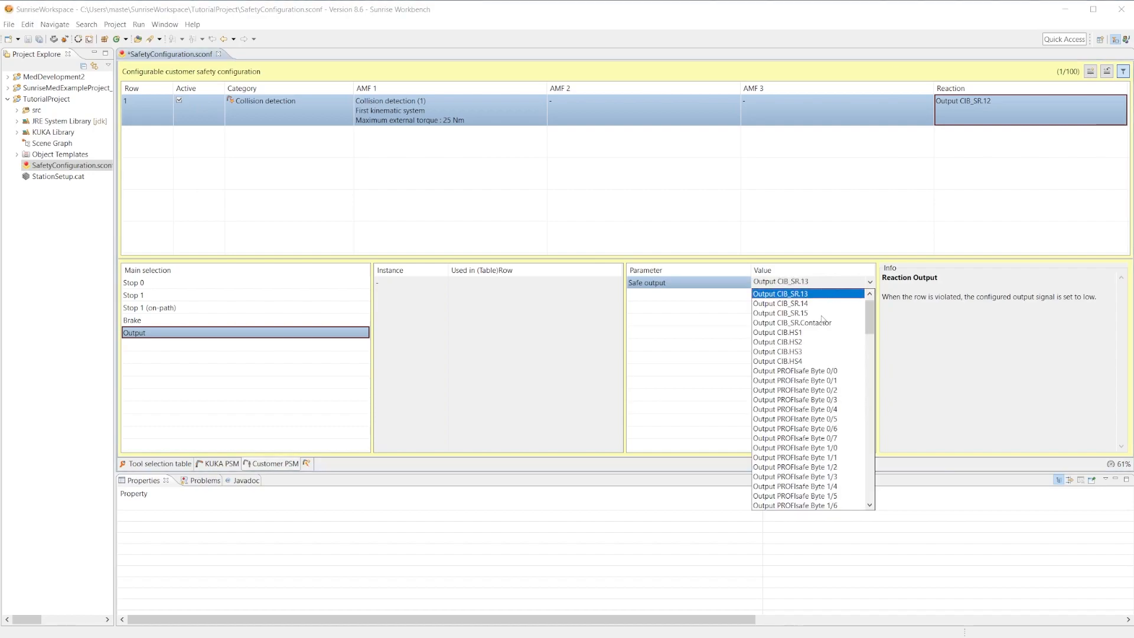
scroll(817, 306, "down", 4)
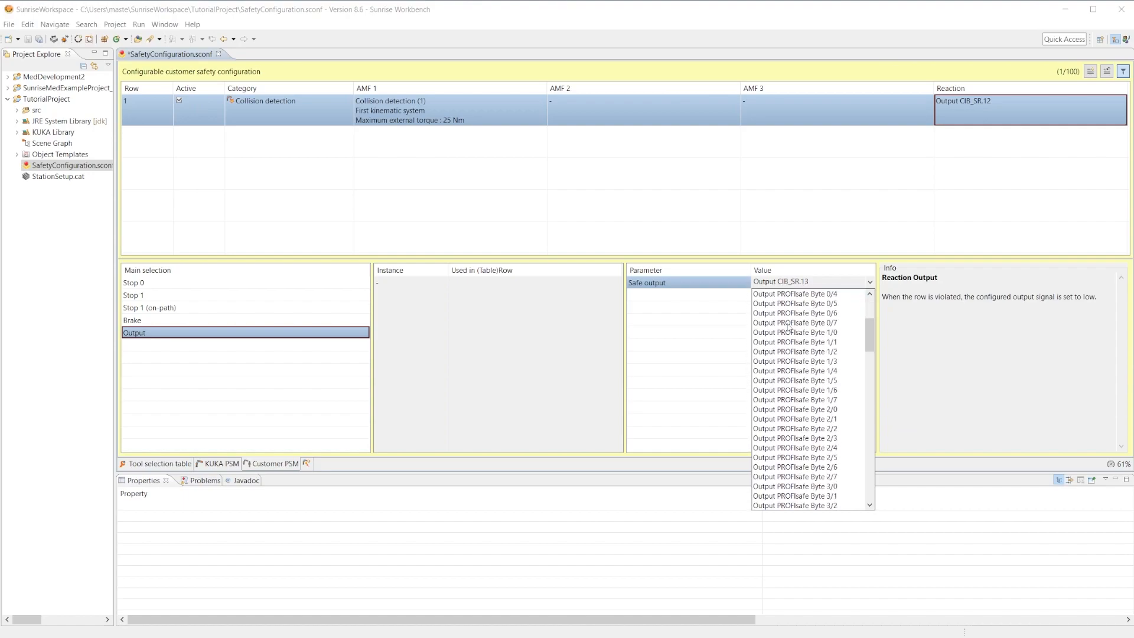
scroll(806, 330, "down", 18)
scroll(806, 334, "down", 15)
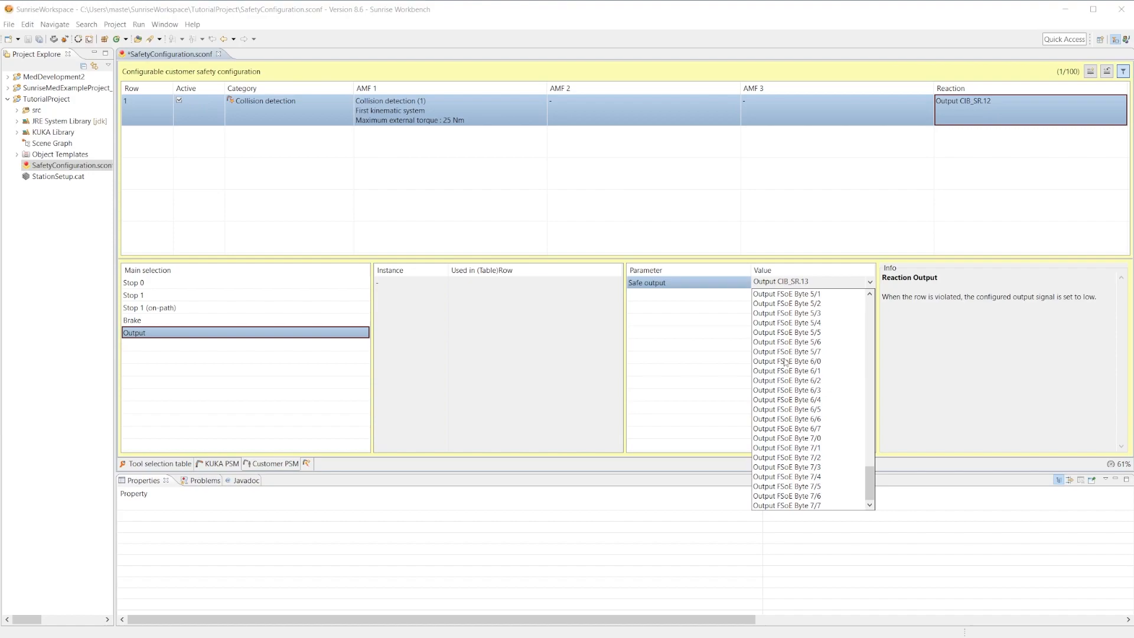
scroll(785, 363, "up", 14)
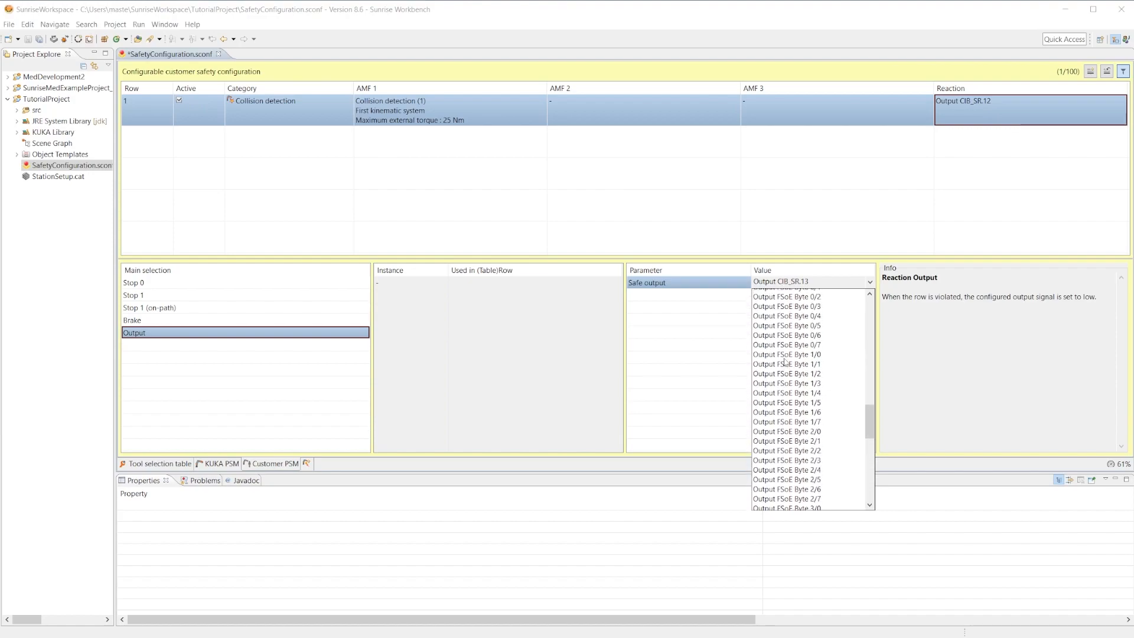
scroll(785, 363, "up", 6)
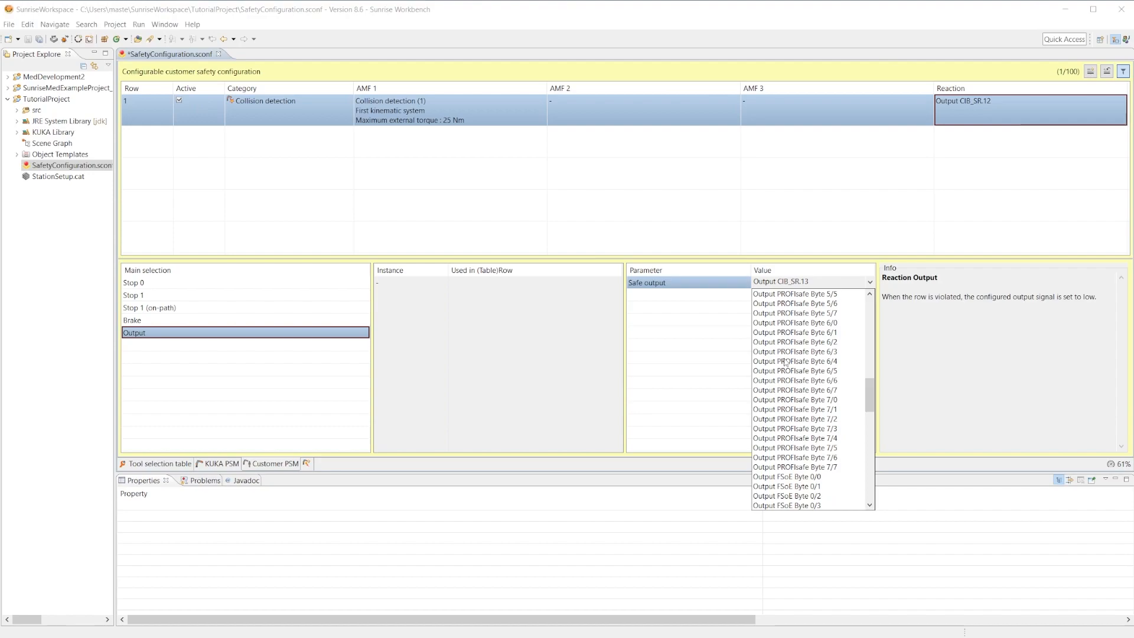
scroll(785, 363, "up", 18)
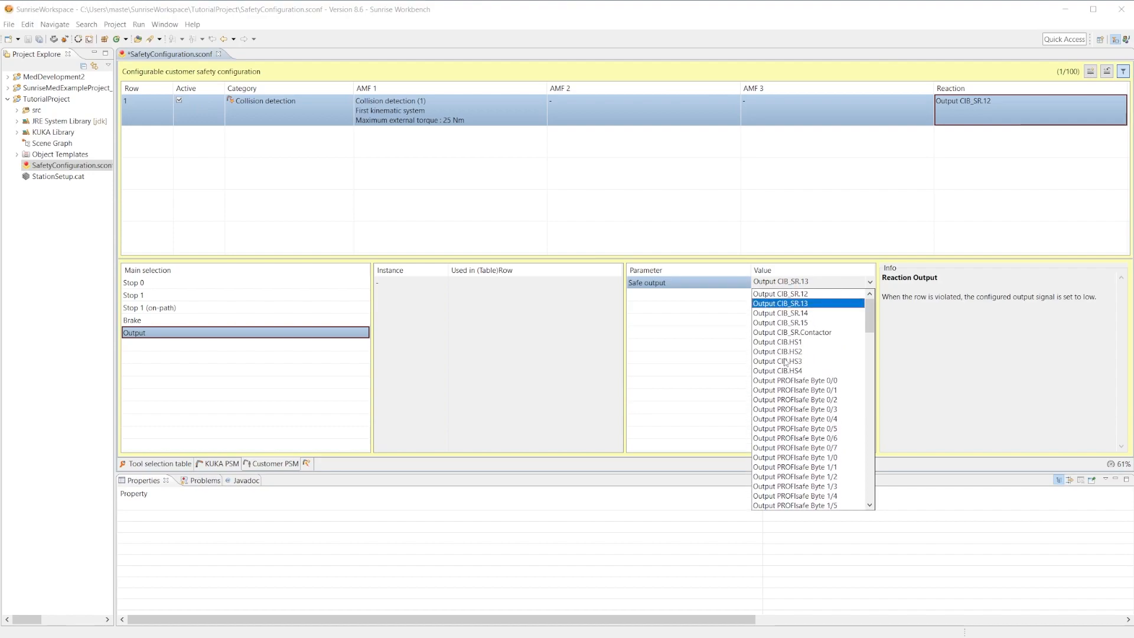
left_click(794, 294)
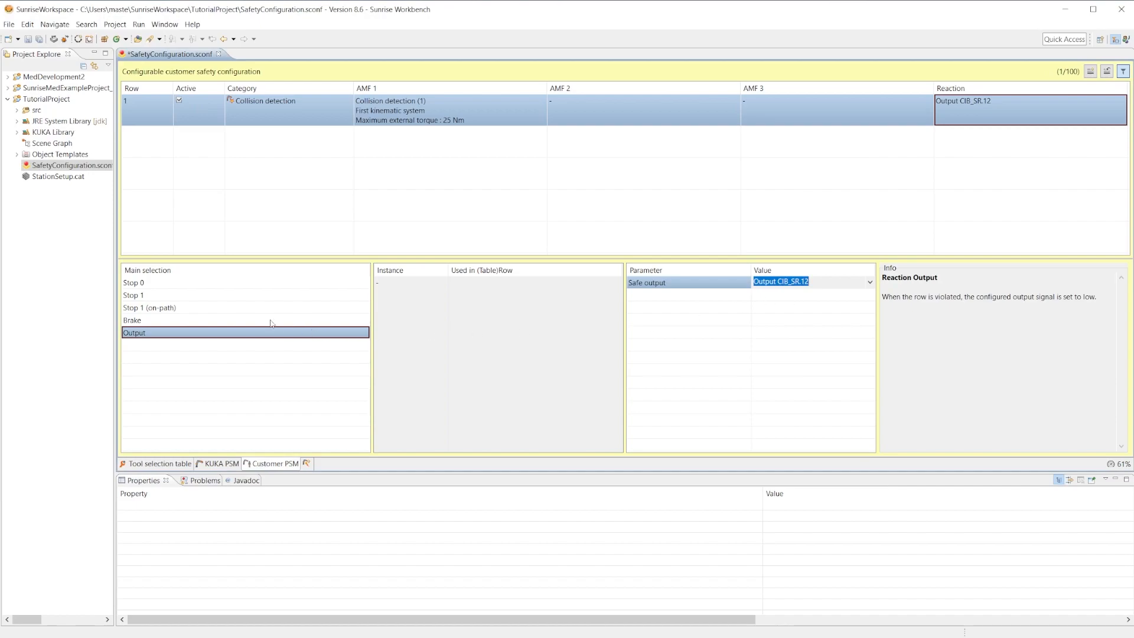
left_click(154, 297)
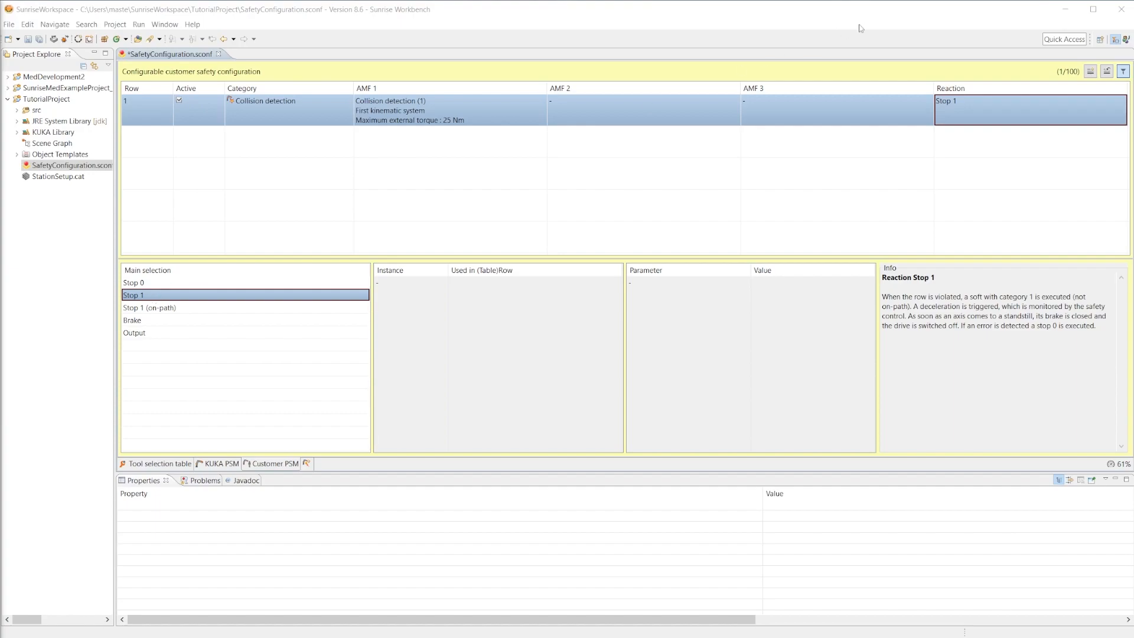
Add a second row with category Workspace Monitoring and Axis range monitoring as AMF 1.
left_click(1091, 71)
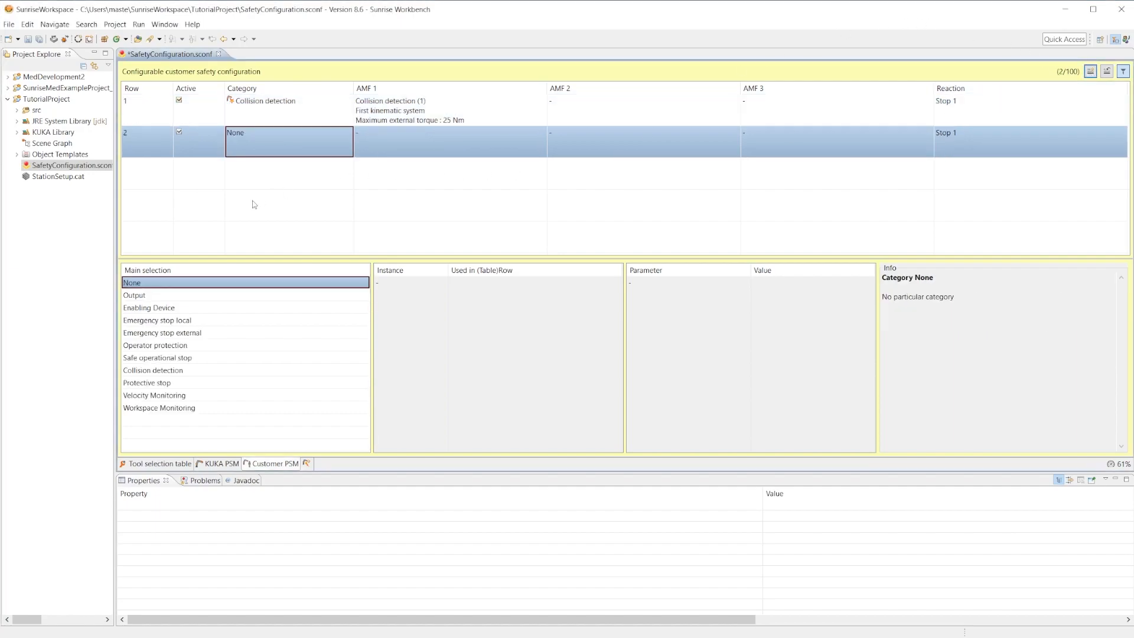
left_click(167, 411)
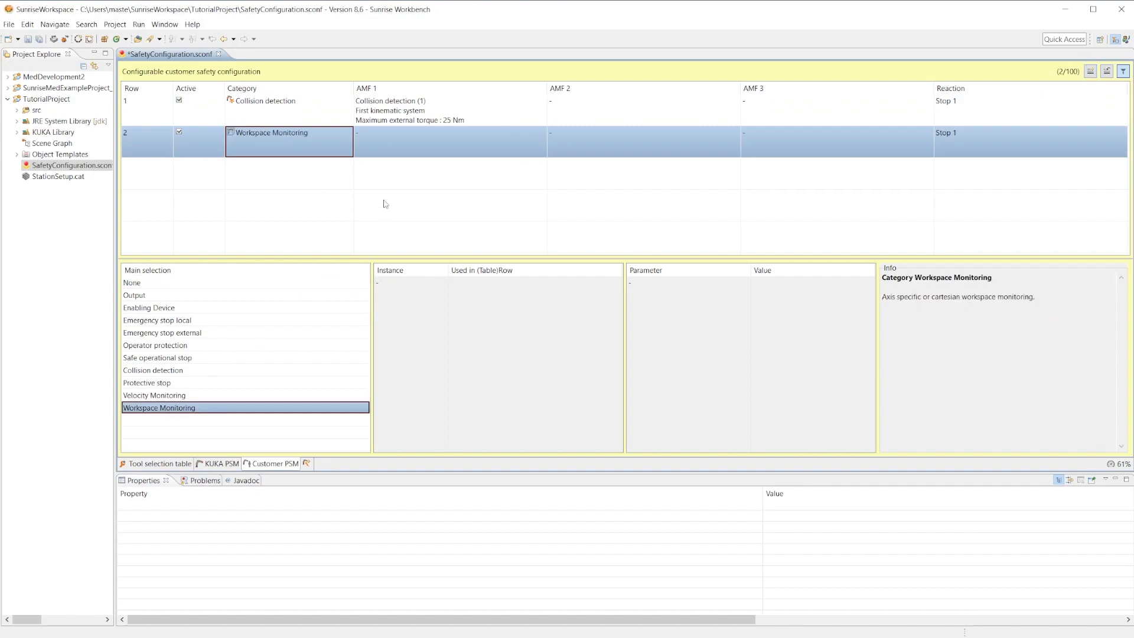
left_click(410, 129)
scroll(183, 353, "down", 7)
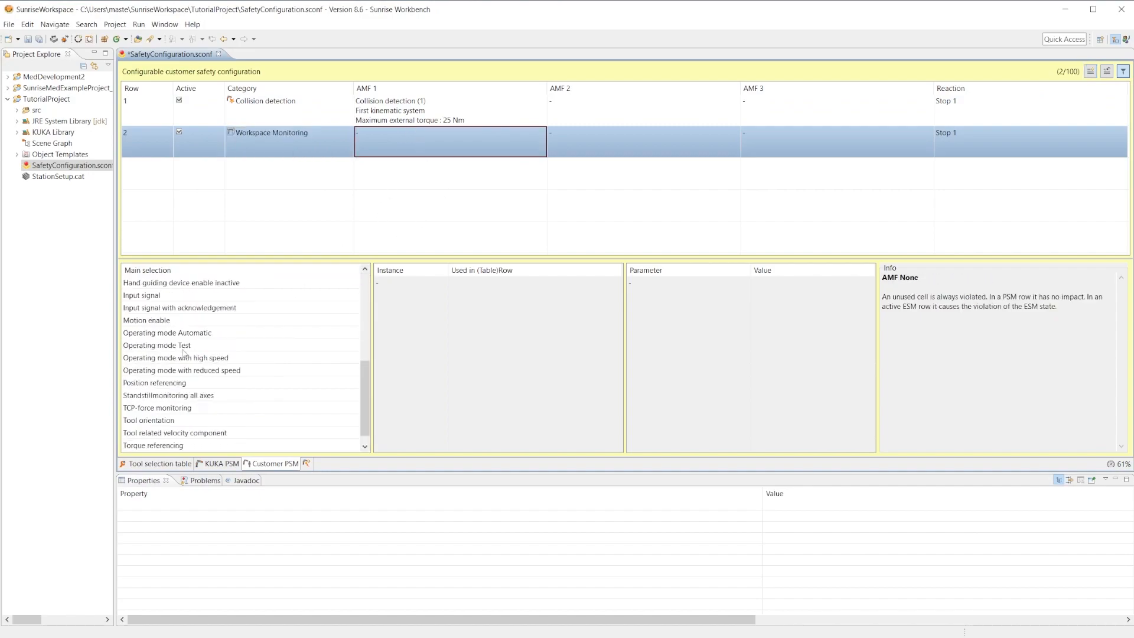
scroll(187, 318, "up", 7)
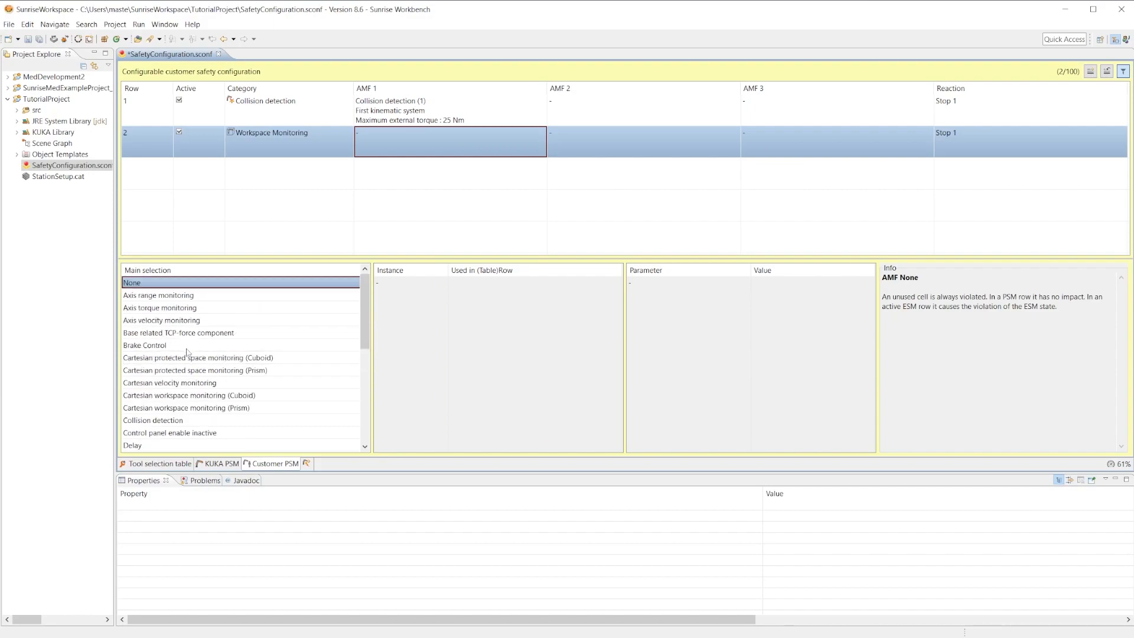
left_click(138, 296)
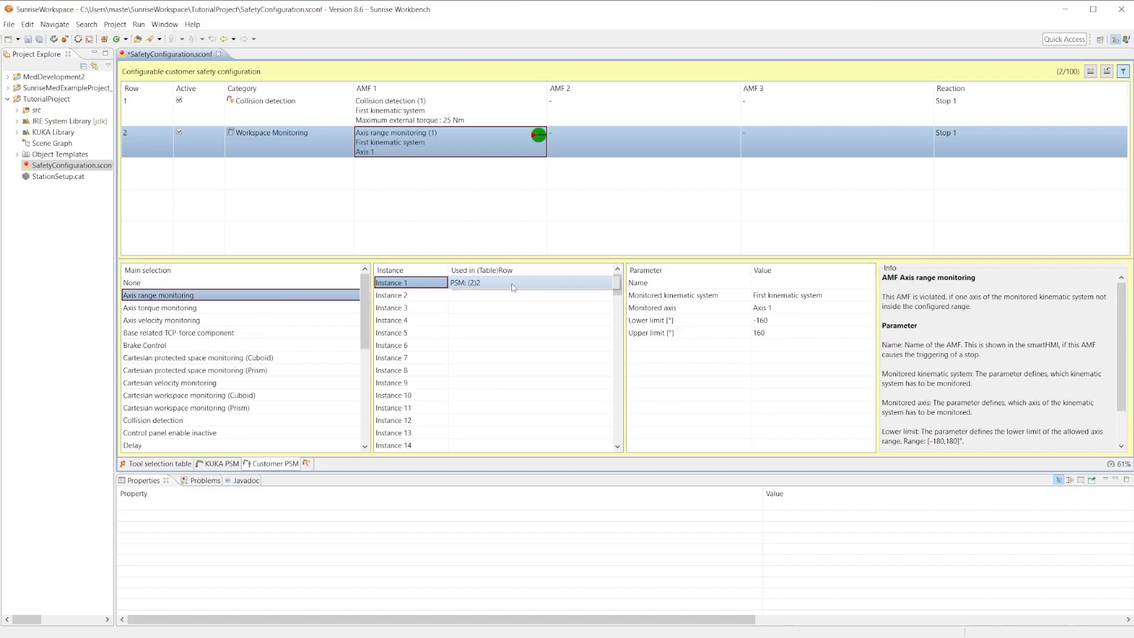
Set the axis range monitoring to Axis 7 with a lower limit of -120° and an upper limit of 120°.
left_click(775, 309)
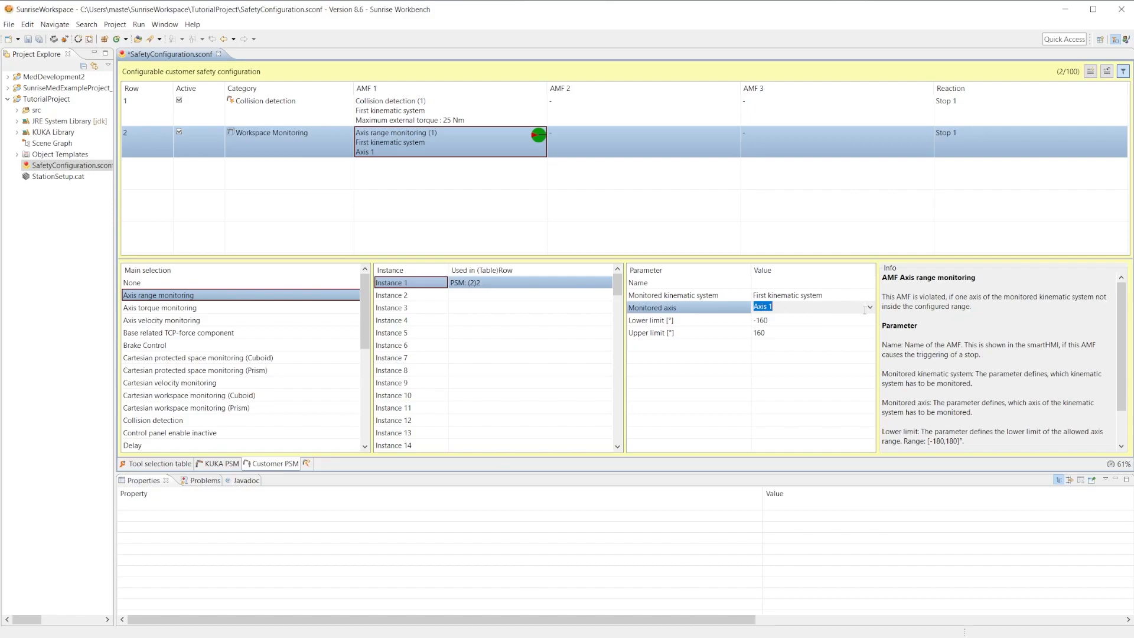
left_click(776, 307)
left_click(775, 378)
left_click(783, 320)
type("-120")
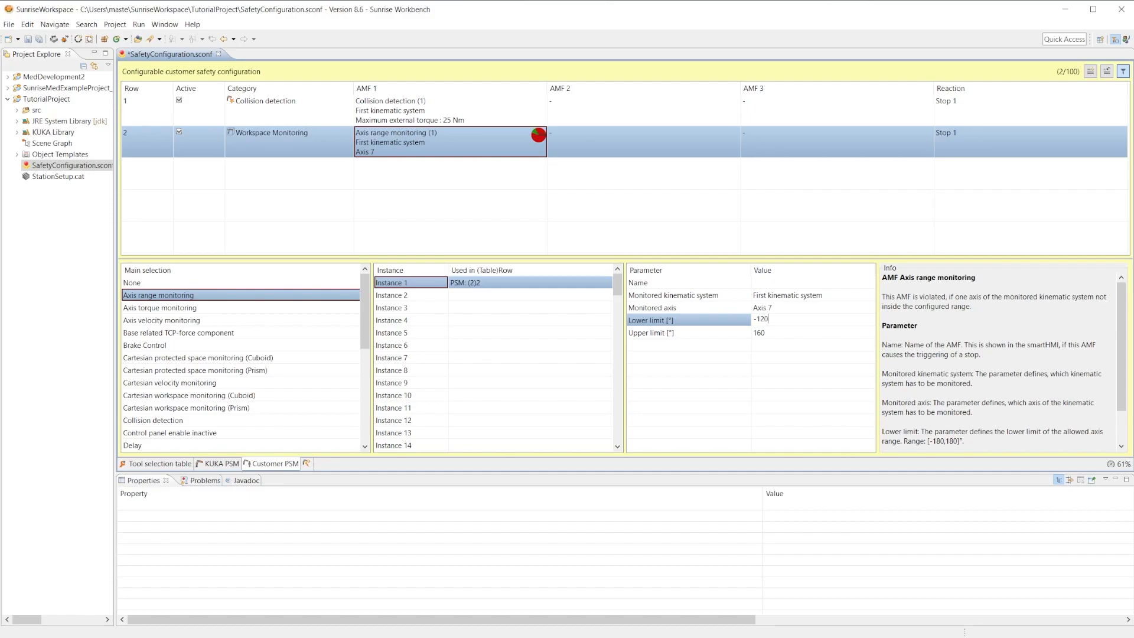
left_click(832, 333)
type("120")
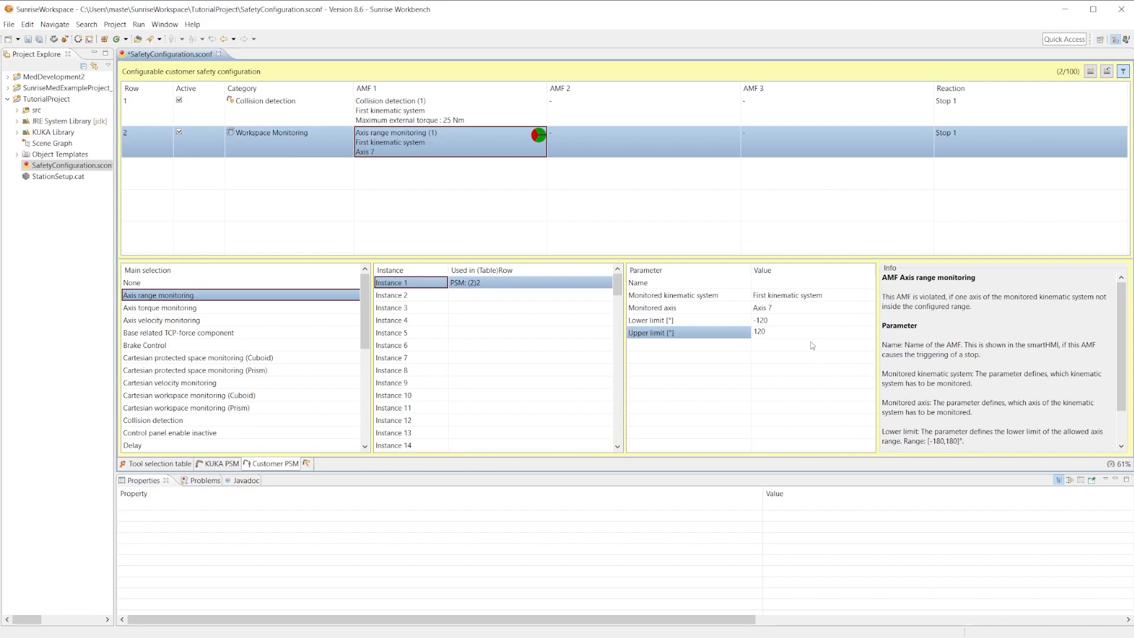
key("Return")
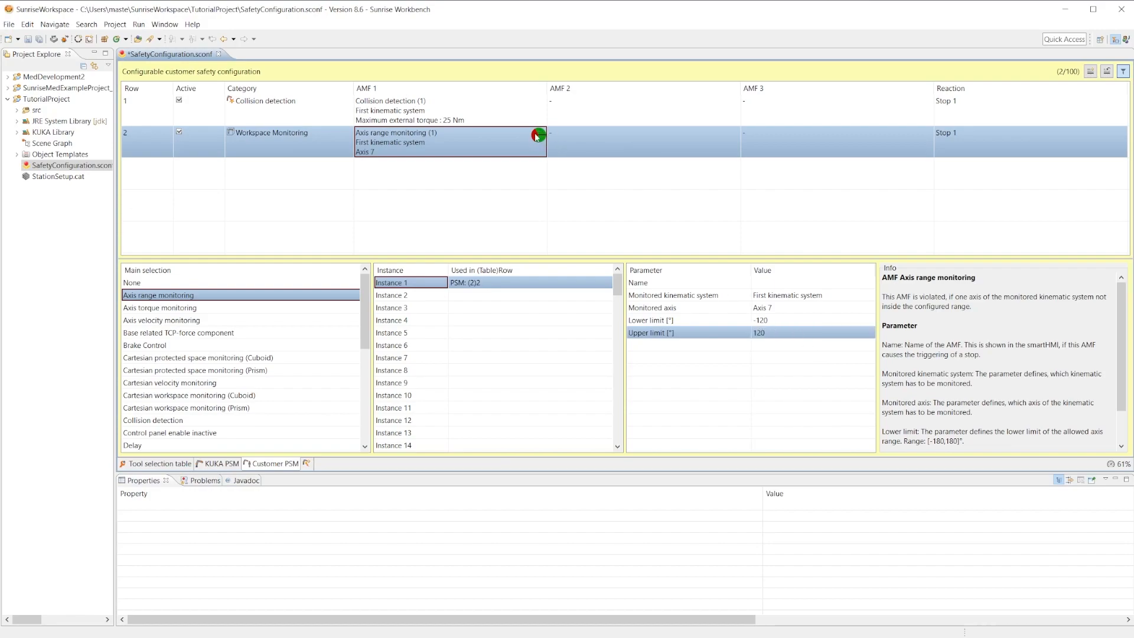
mouse_move(536, 137)
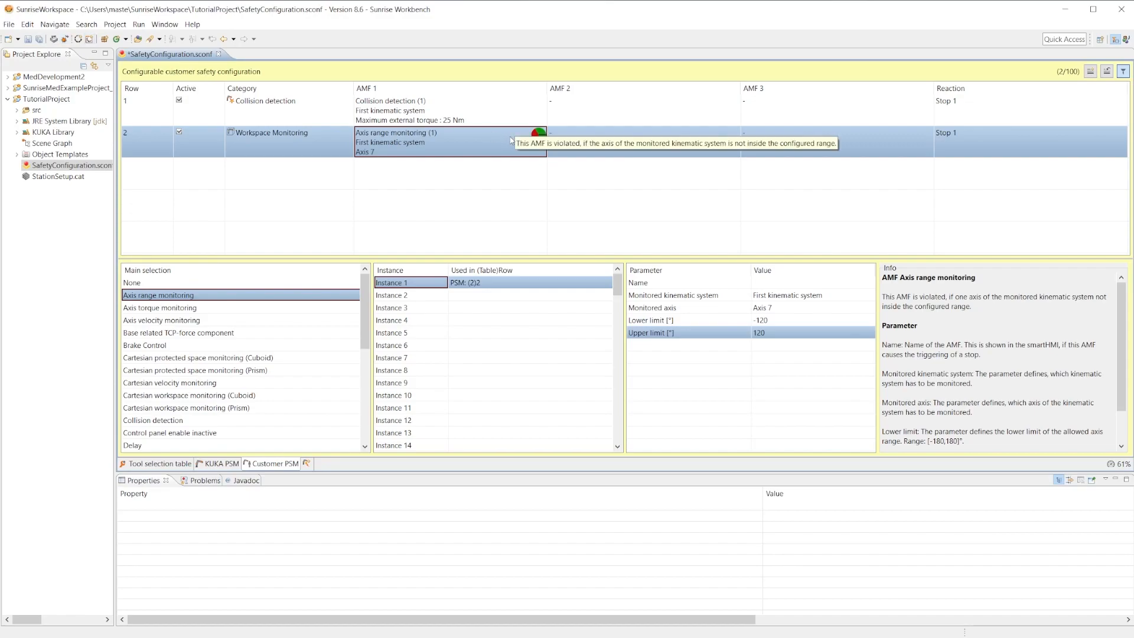
Review both customer PSM rows, including the reaction of row 1 and the axis range monitoring parameters of row 2.
left_click(196, 107)
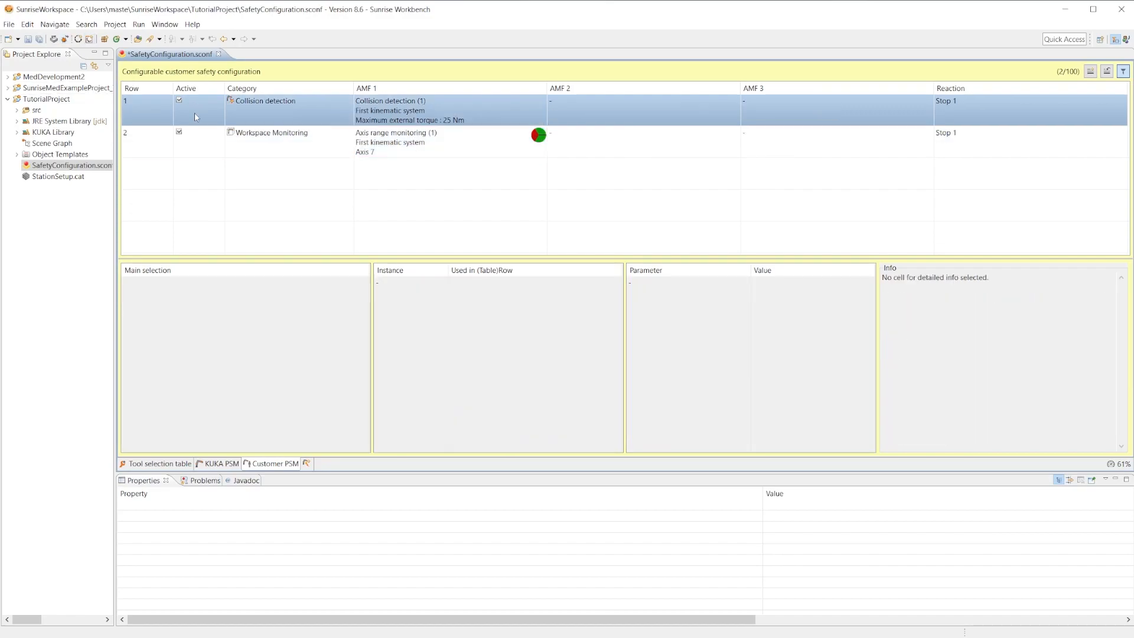
left_click(192, 141)
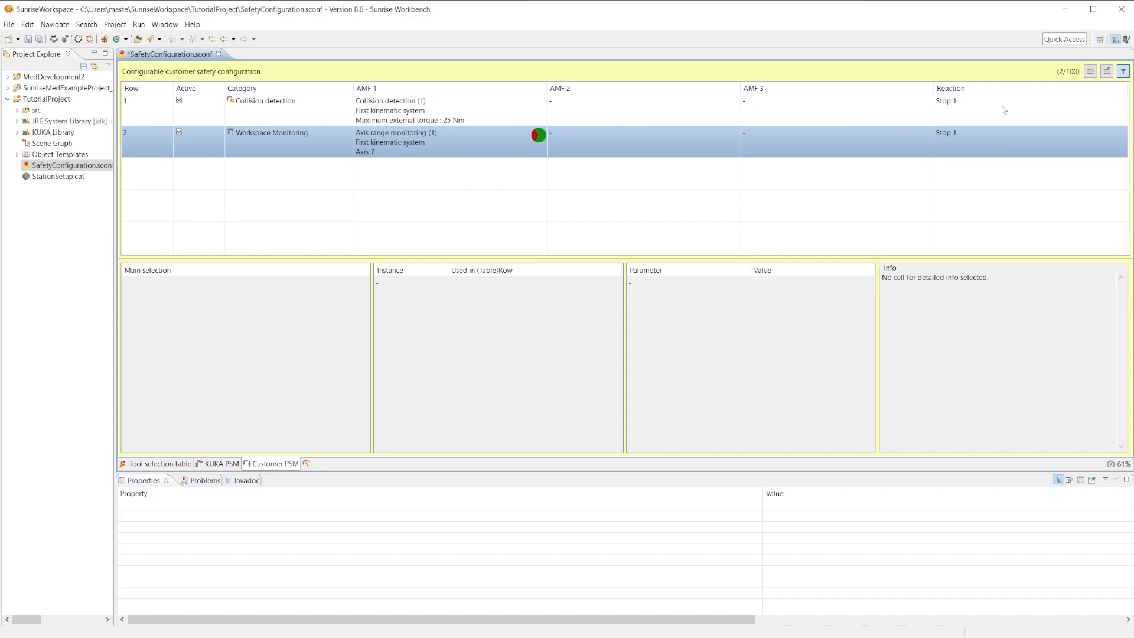
left_click(974, 113)
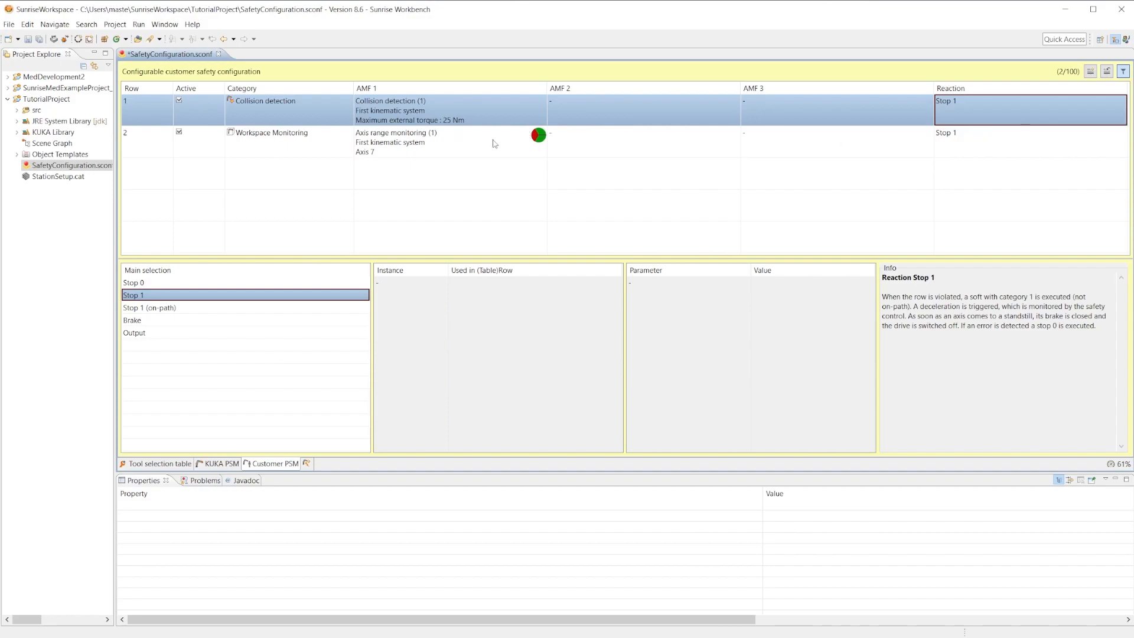
mouse_move(495, 143)
left_click(549, 143)
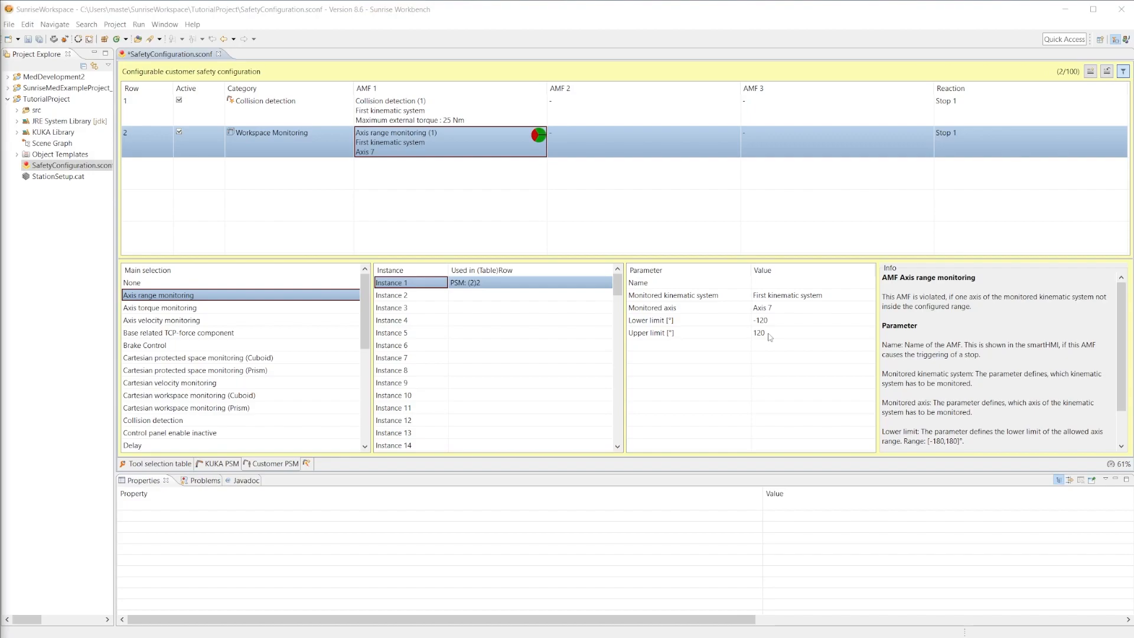
Create the first event-driven safety monitoring state with Axis torque monitoring as the AMF of row 1, and check its Stop 1 reaction.
left_click(306, 464)
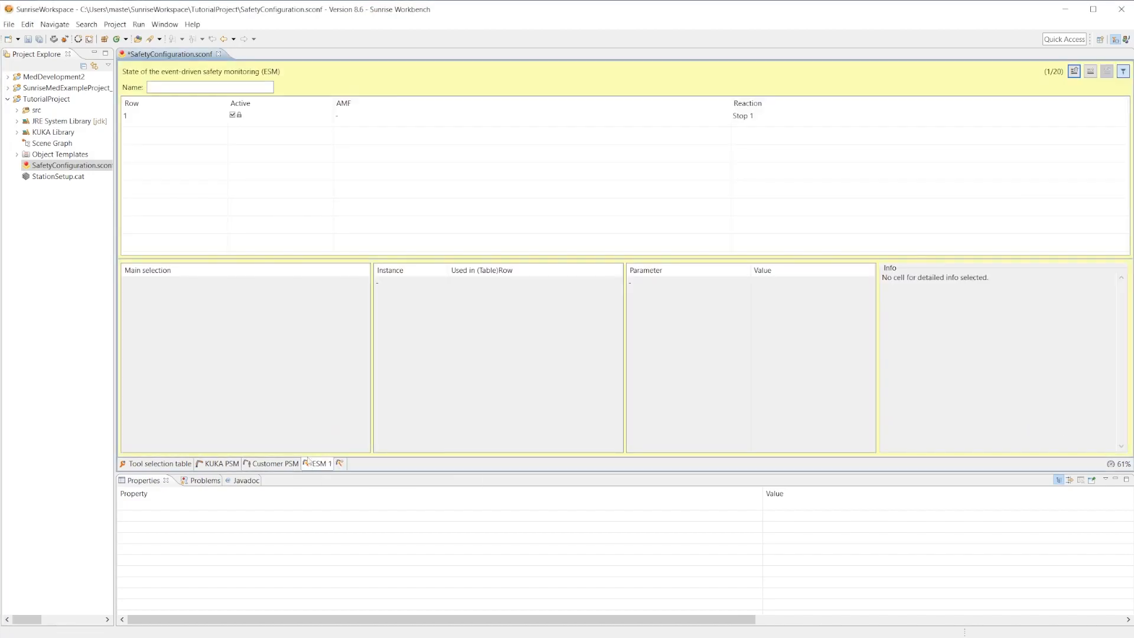
left_click(376, 114)
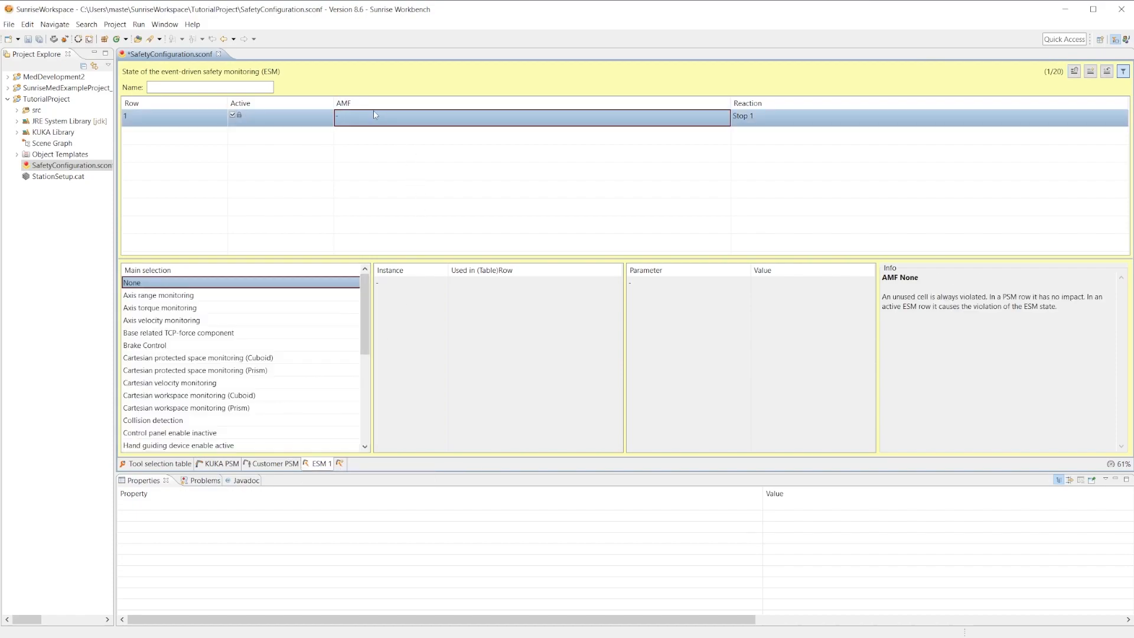
left_click(162, 308)
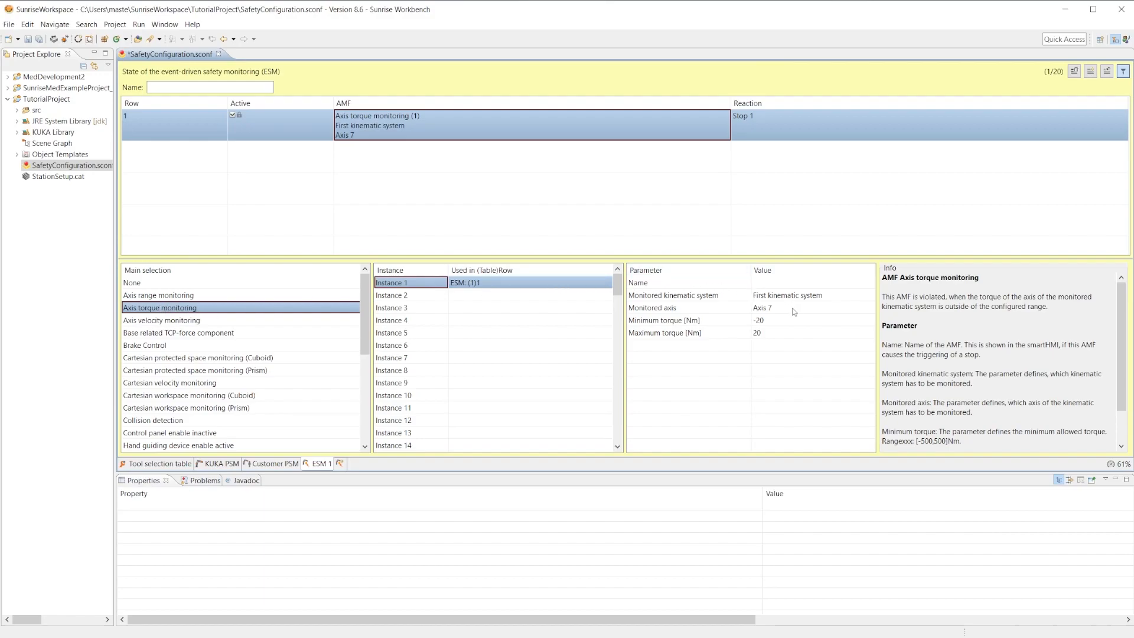
left_click(764, 121)
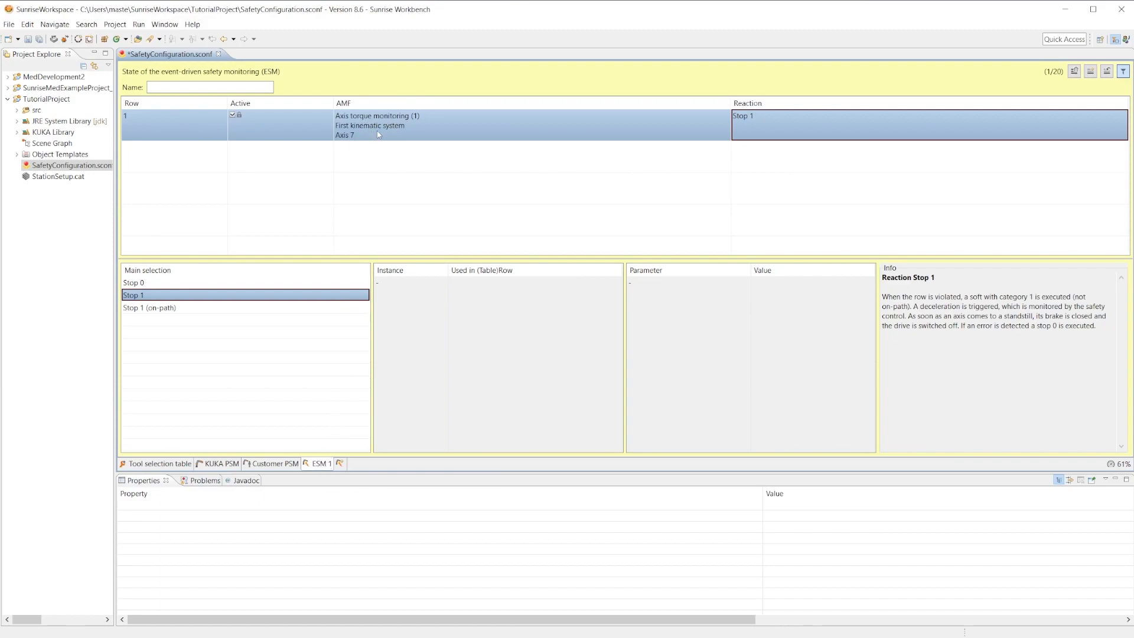
left_click(394, 129)
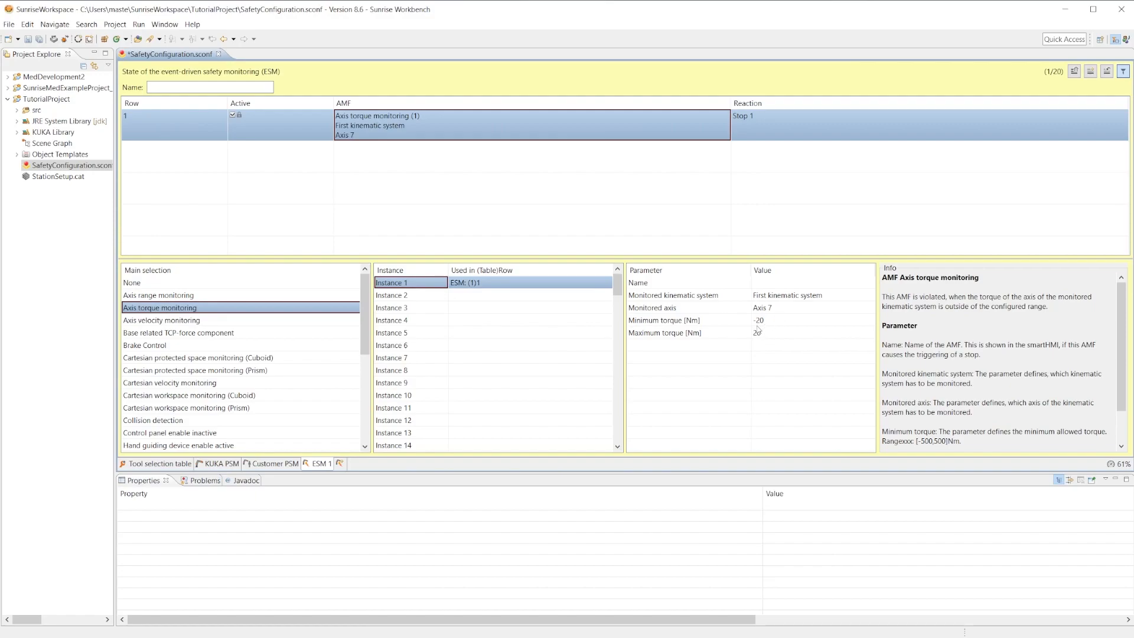
left_click(781, 127)
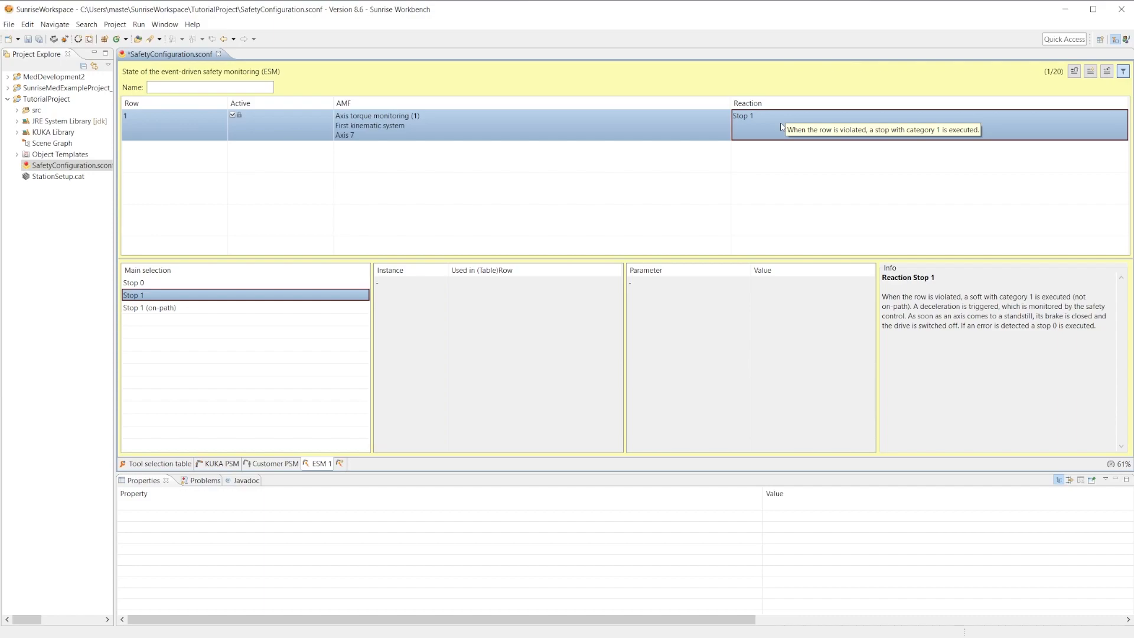
Create a second event-driven safety monitoring state with Input signal as the AMF of row 1, and compare it with ESM 1.
left_click(340, 464)
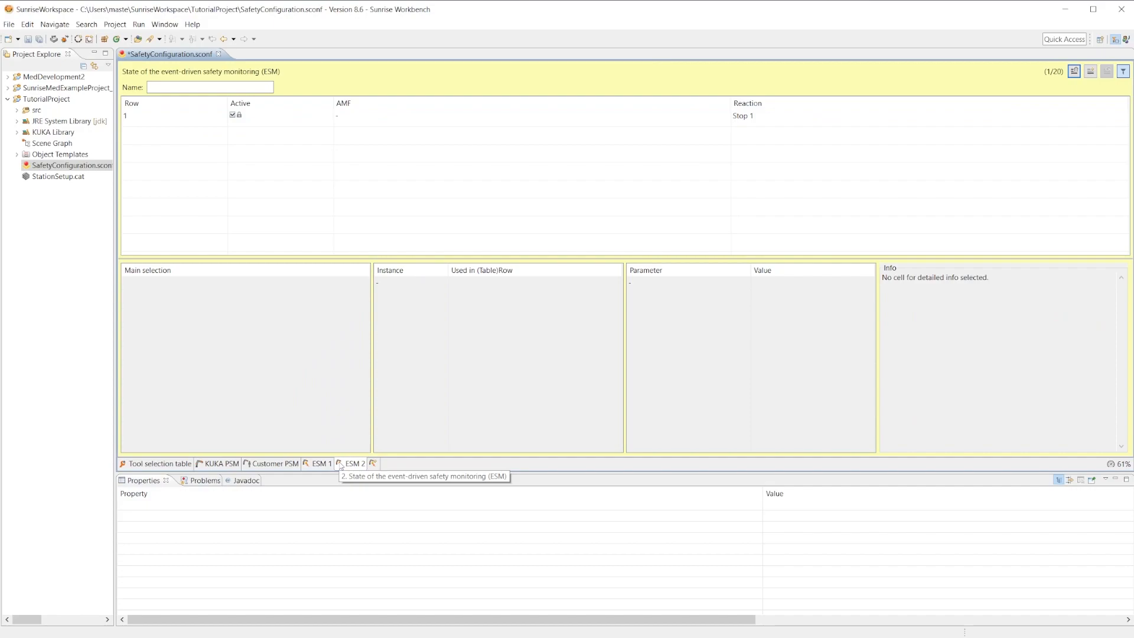
left_click(412, 118)
scroll(189, 394, "down", 3)
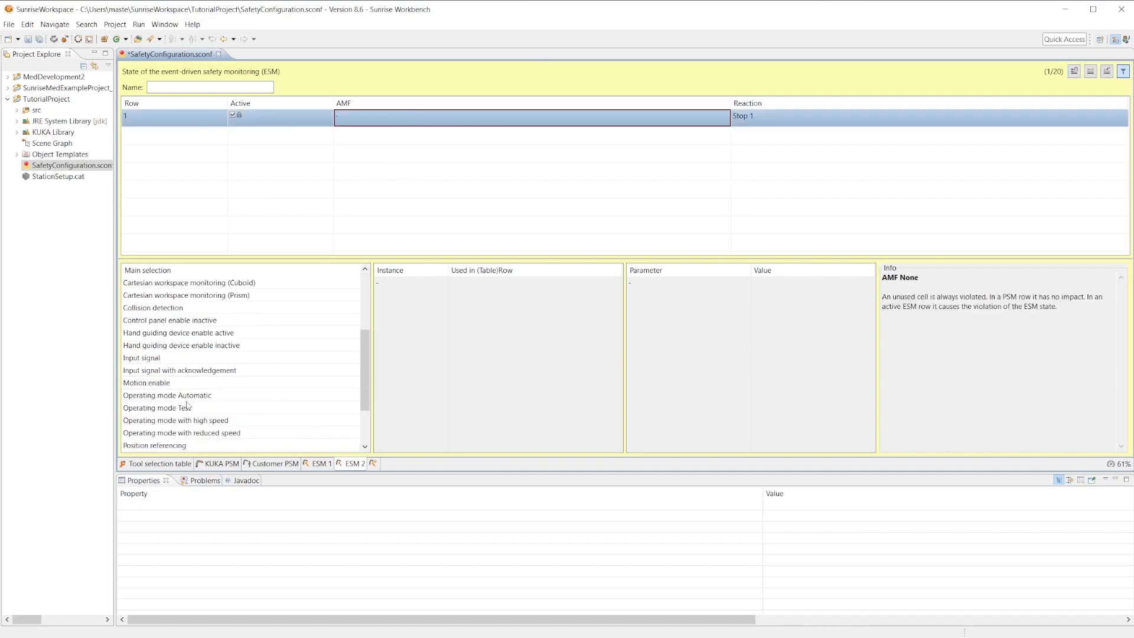
left_click(177, 358)
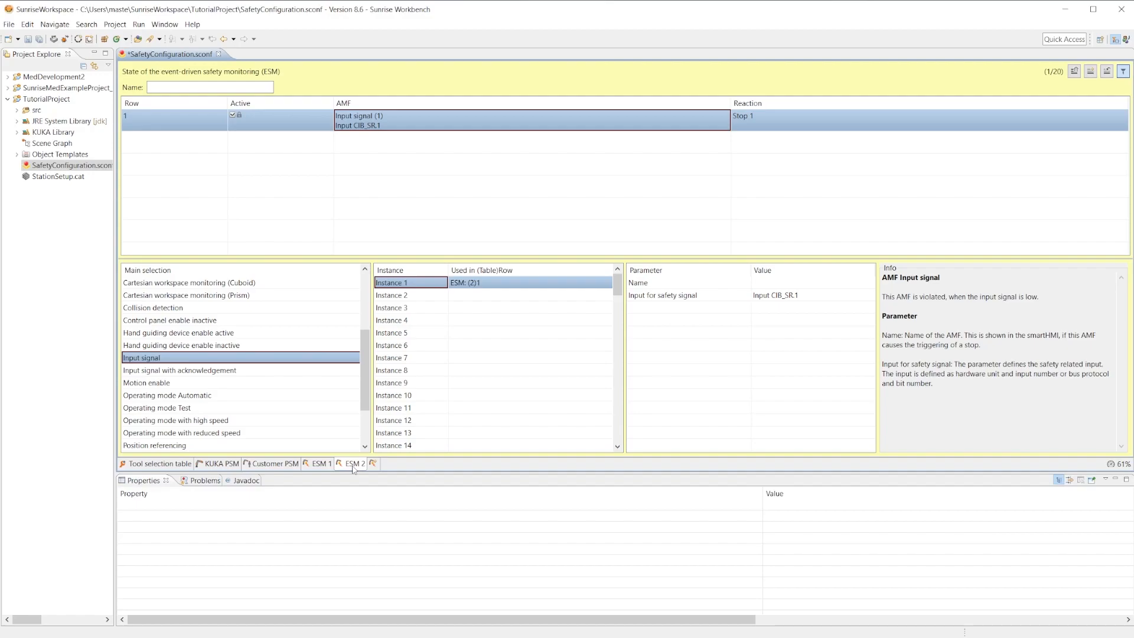
left_click(322, 464)
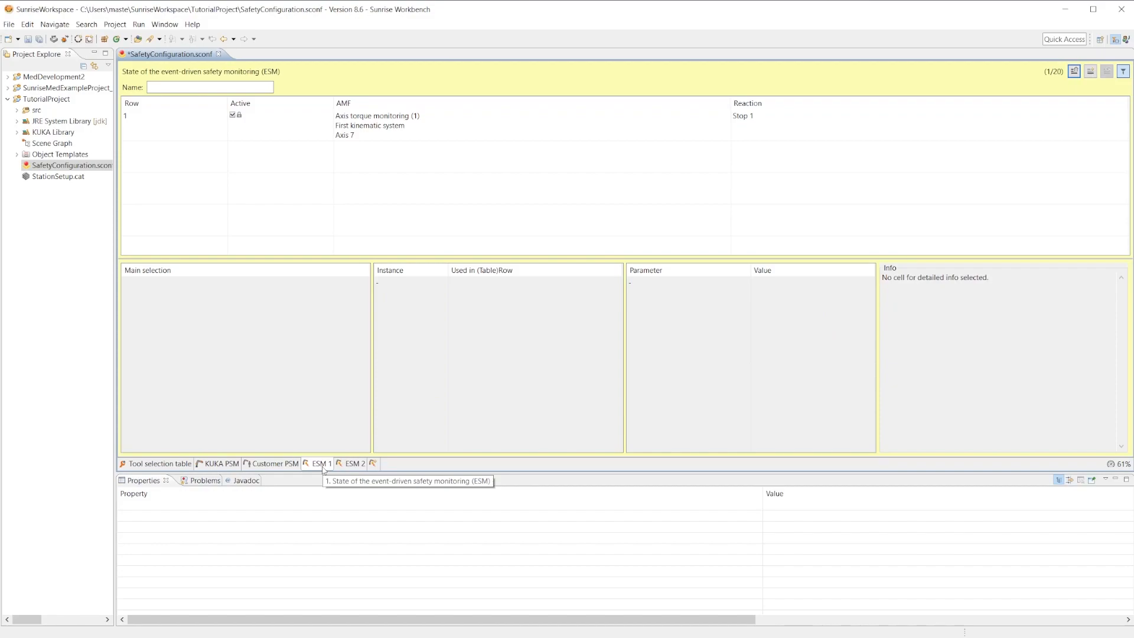
left_click(344, 465)
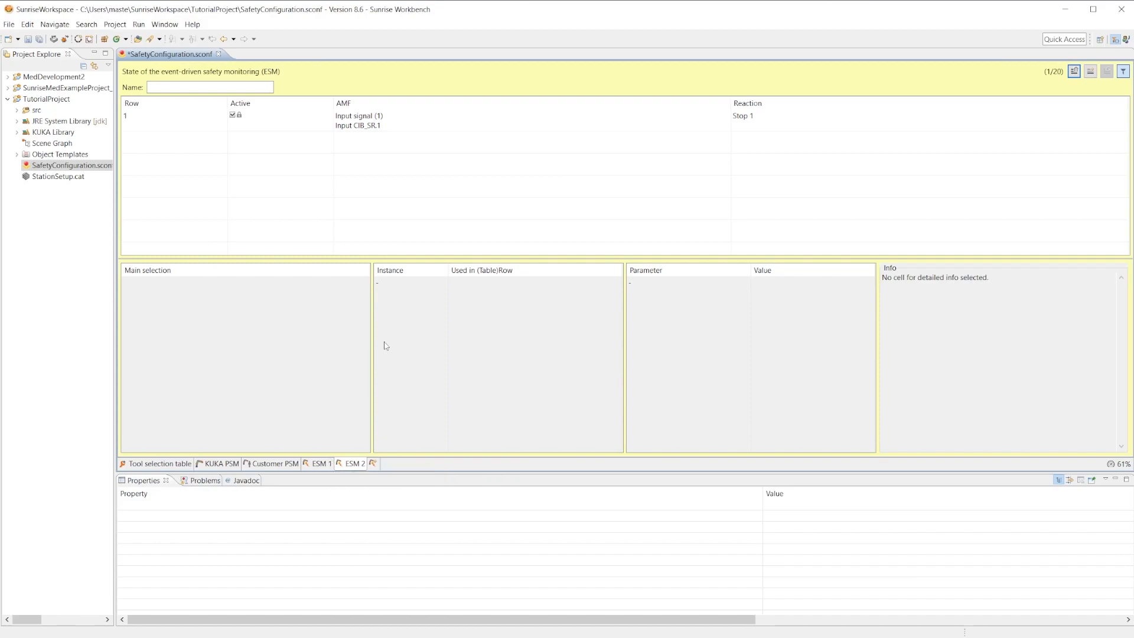
left_click(437, 118)
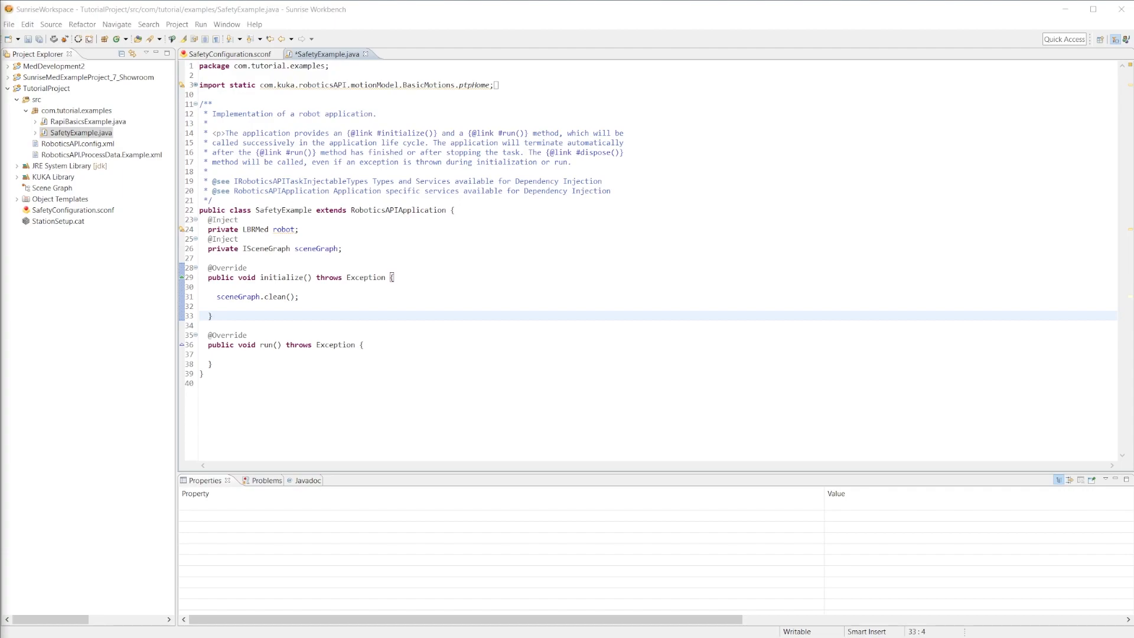
Declare an injected private IControllerSafety field named controllerSafety below the sceneGraph field in SafetyExample.java.
left_click(357, 252)
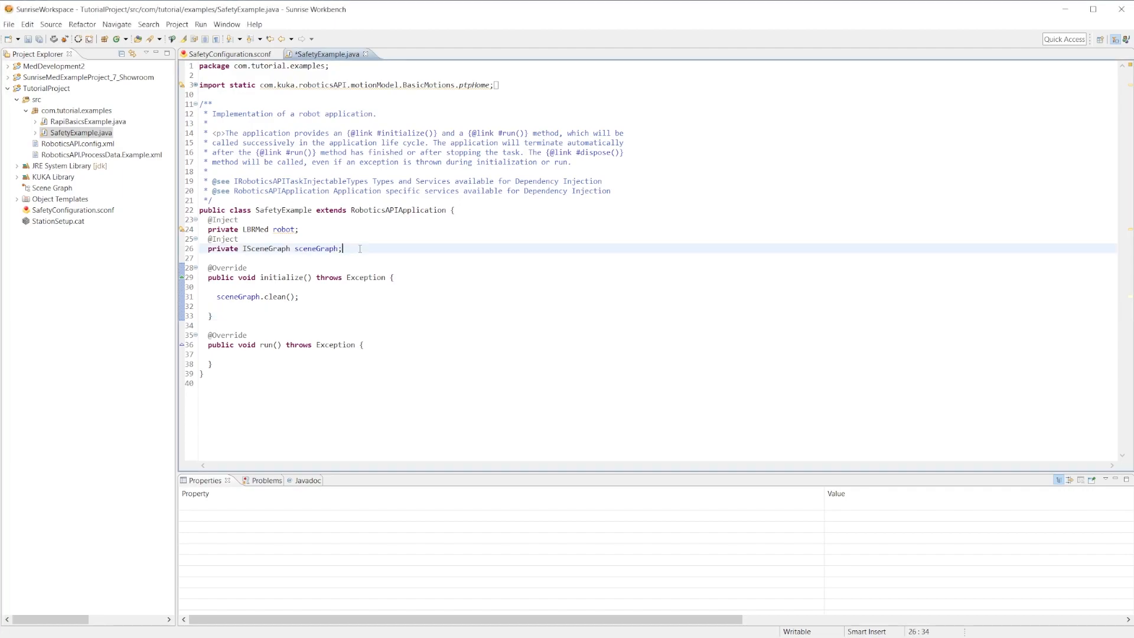
key("Return")
type("@Inject")
key("Return")
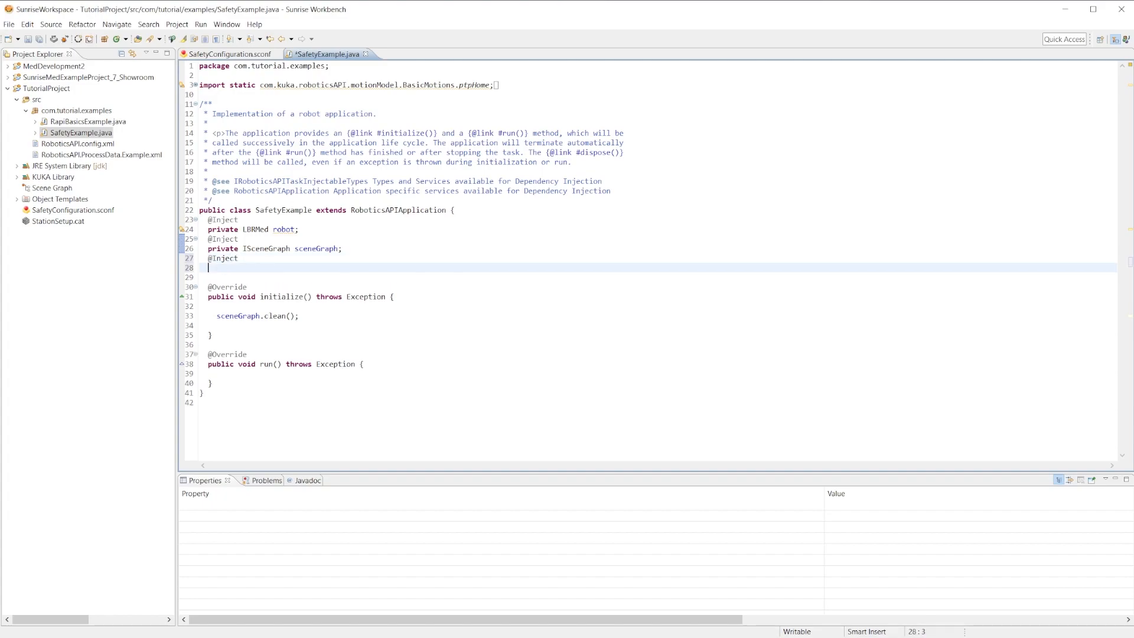
type("private ICon")
key("ctrl+space")
key("Return")
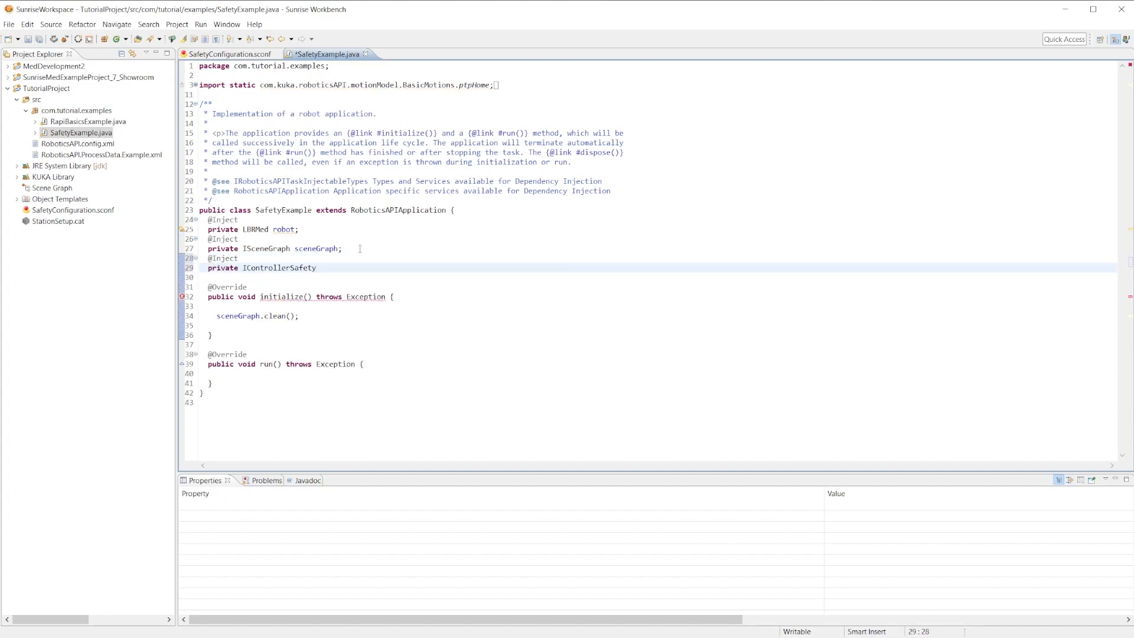
type("controllerSafety;")
Review the monitoring functions of ESM 2 and ESM 1 in the safety configuration.
left_click(269, 54)
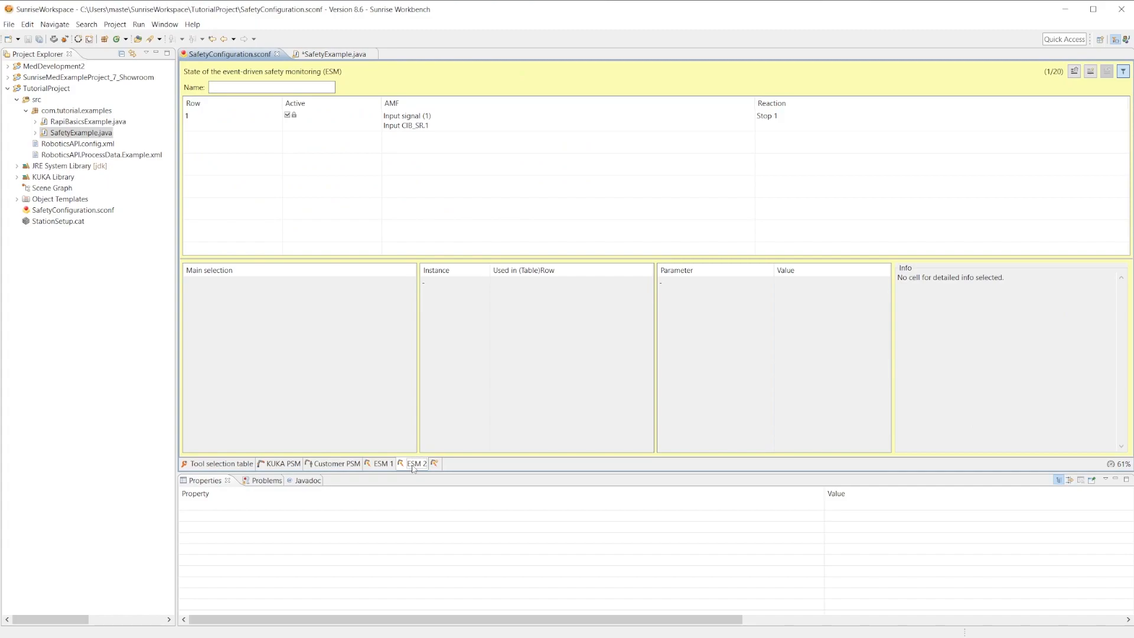
left_click(447, 126)
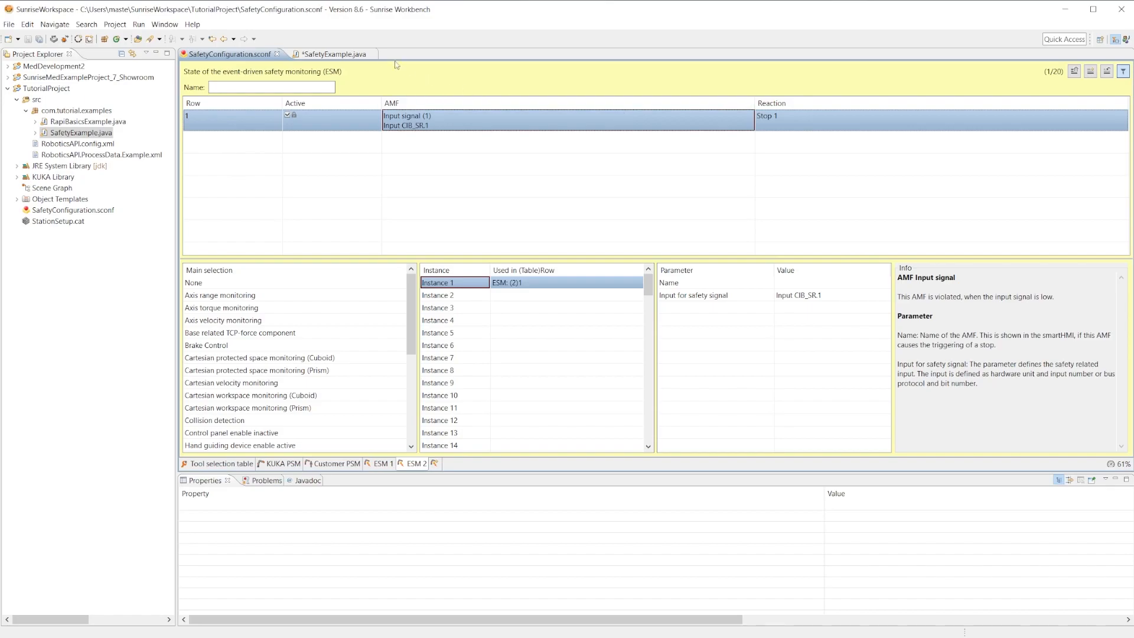
left_click(382, 464)
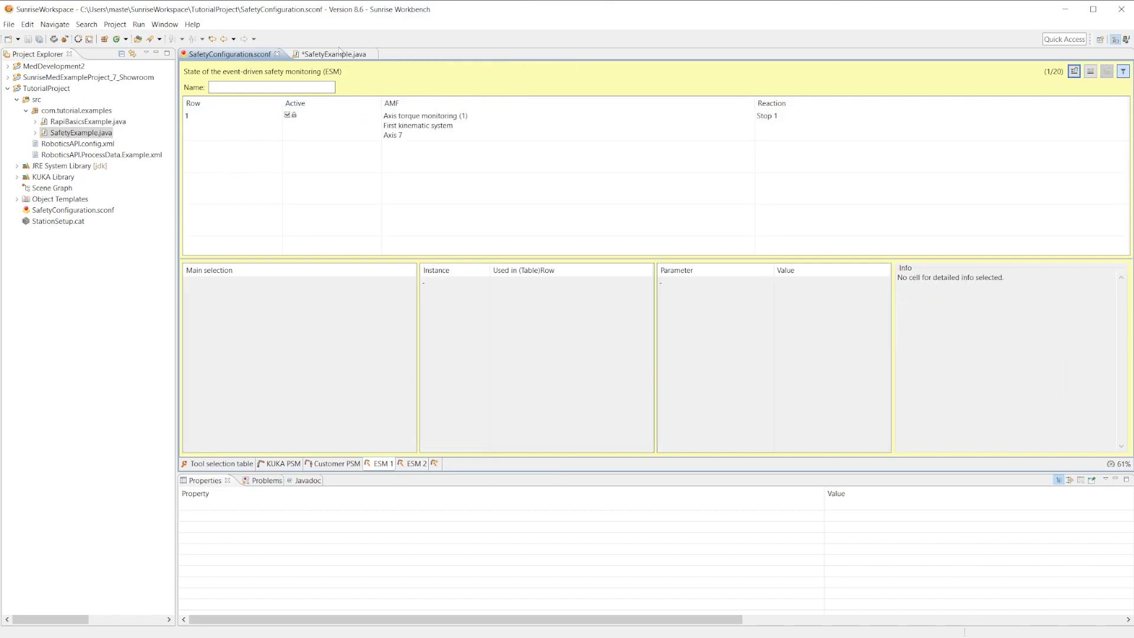
Add controllerSafety.setEsmState("2"); after sceneGraph.clean() in the initialize() method of SafetyExample.java.
left_click(341, 54)
left_click(310, 325)
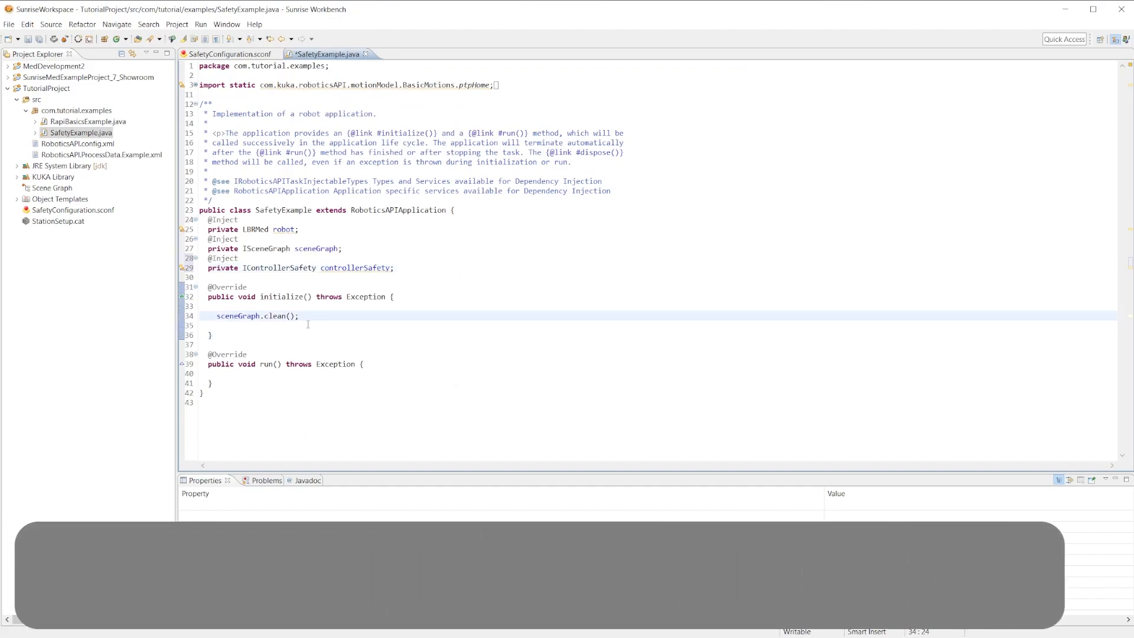
type("contr")
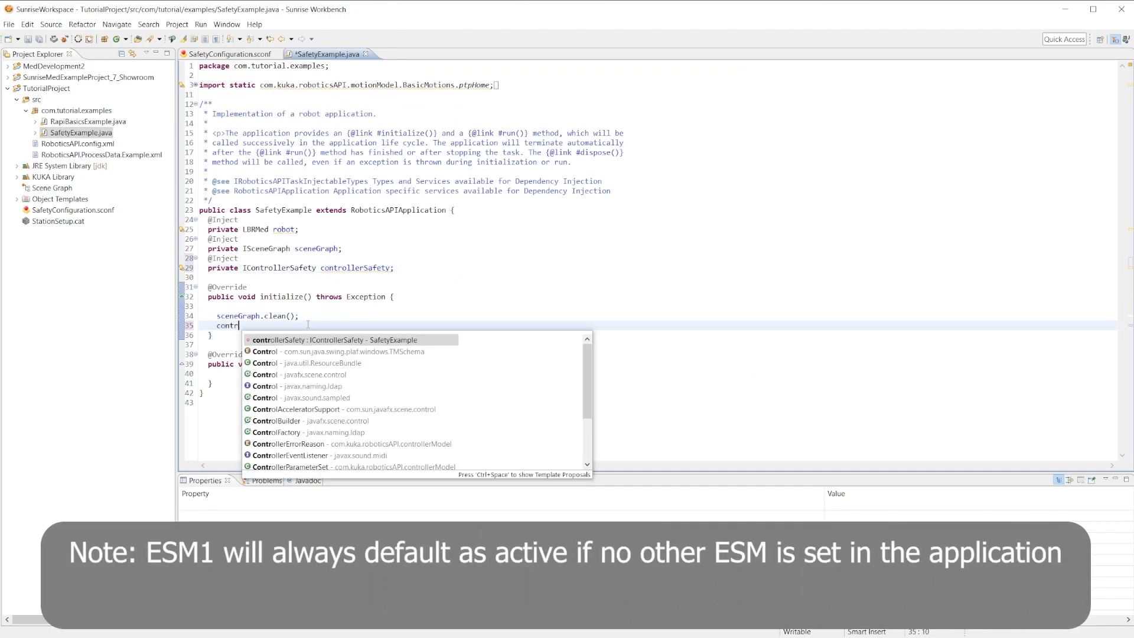
type("ollerSafety.setEsmState(name);")
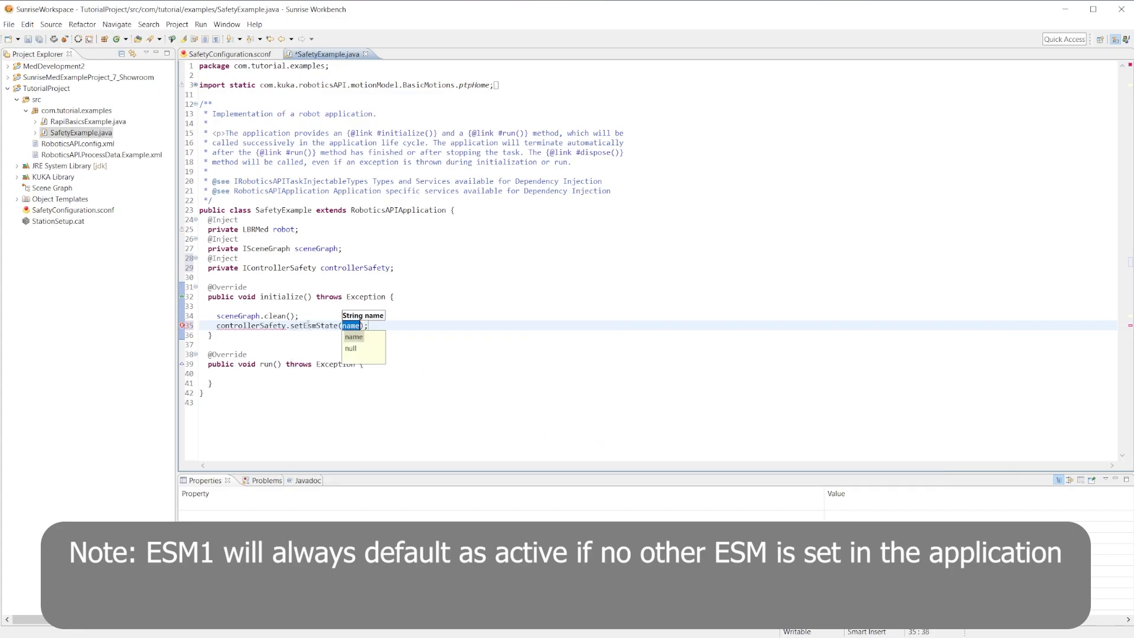
key("Return")
type("\"2")
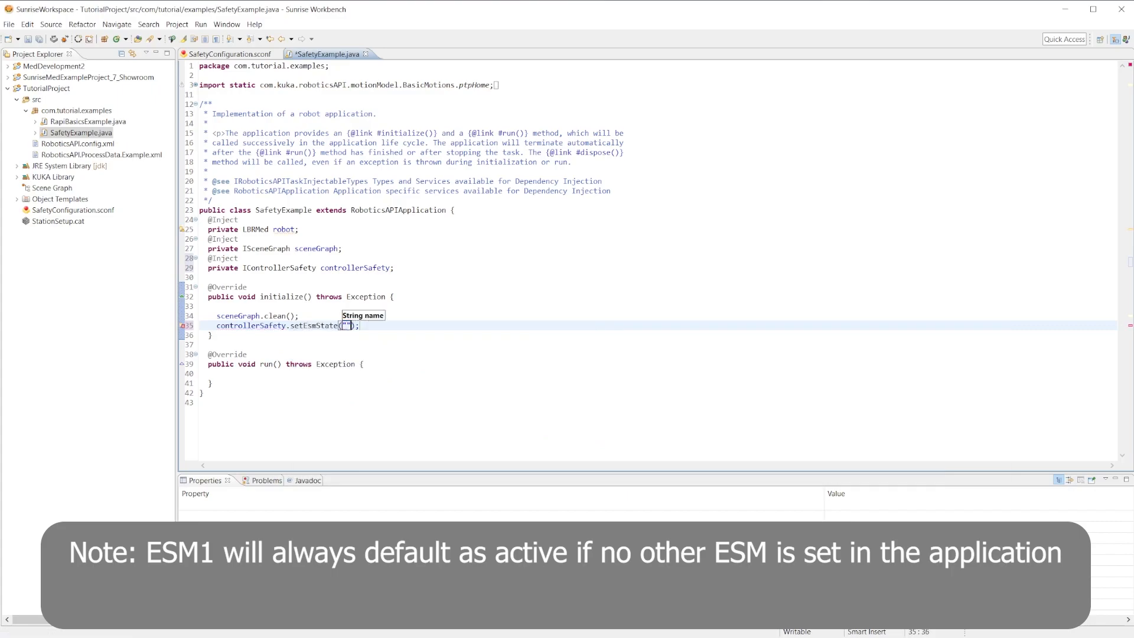
key("Return")
key("Return")
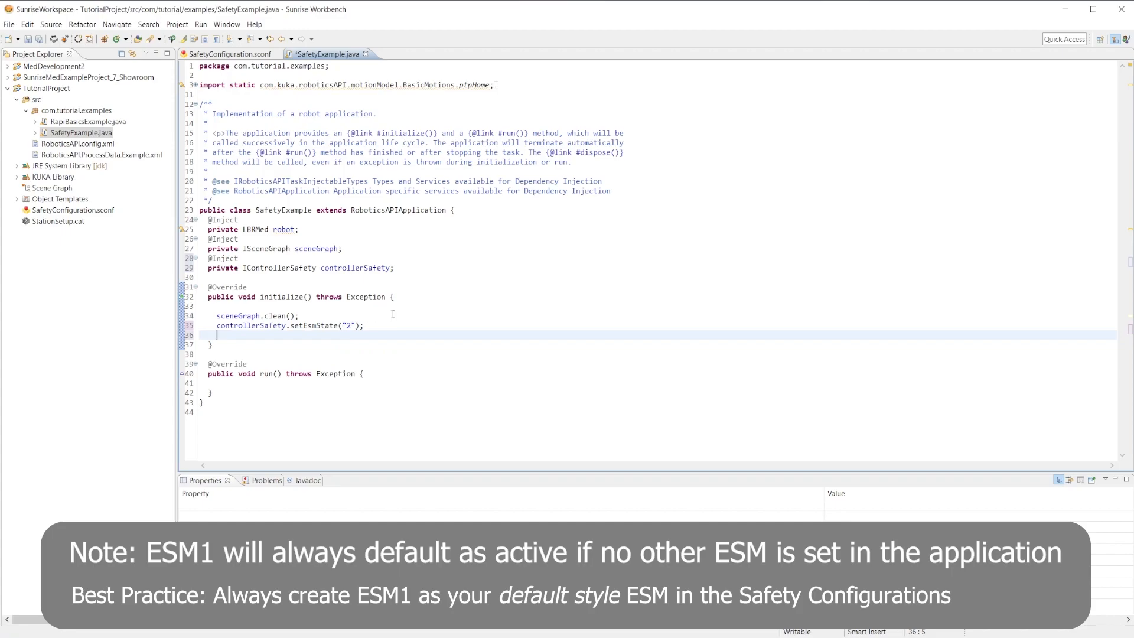
left_click(380, 325)
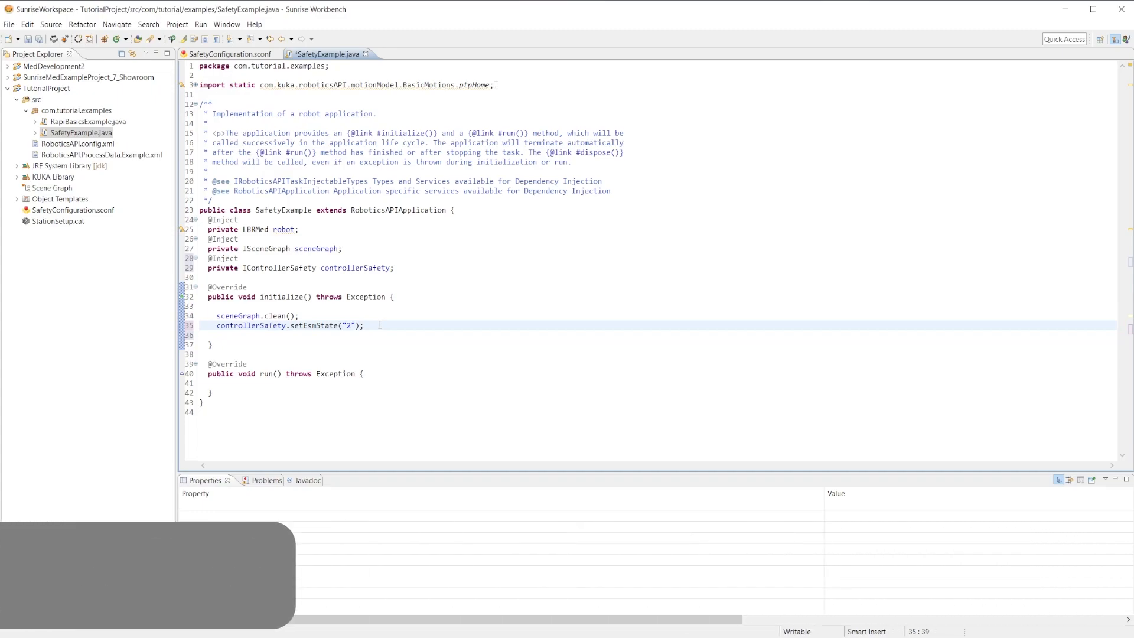
Add the comment "//Doing some gear insertion process" inside the run() method.
left_click(450, 367)
left_click(450, 373)
key("Return")
key("Return")
type("//Doing ")
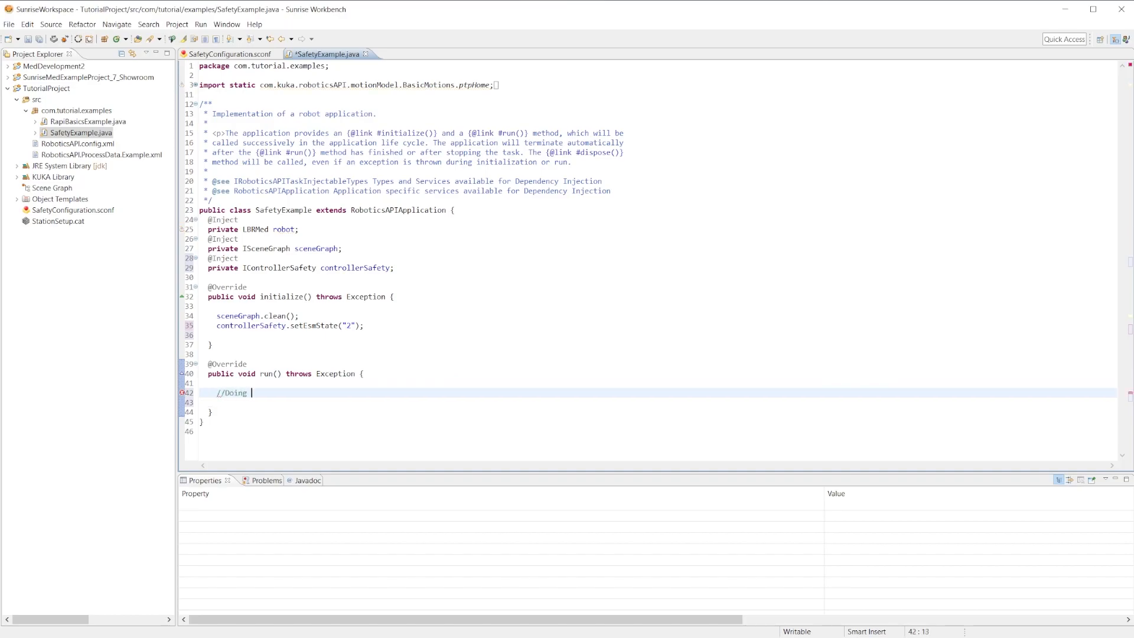
type("some gear insertion process")
key("Return")
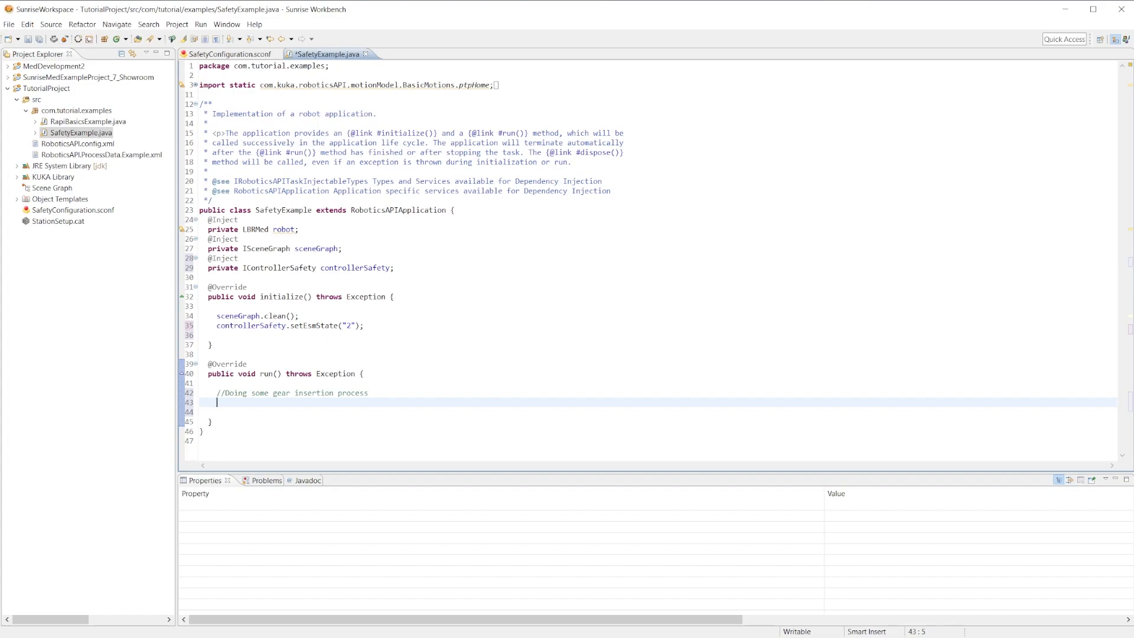
Add controllerSafety.setEsmState("1"); below the gear insertion comment in run().
type("control")
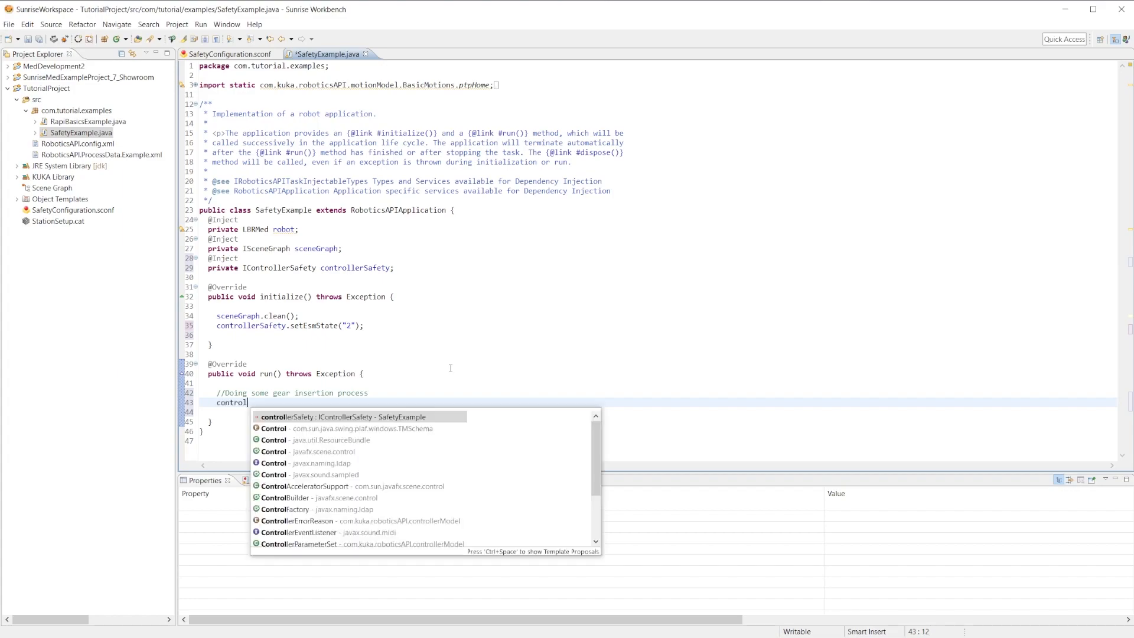
type("lerSafety.")
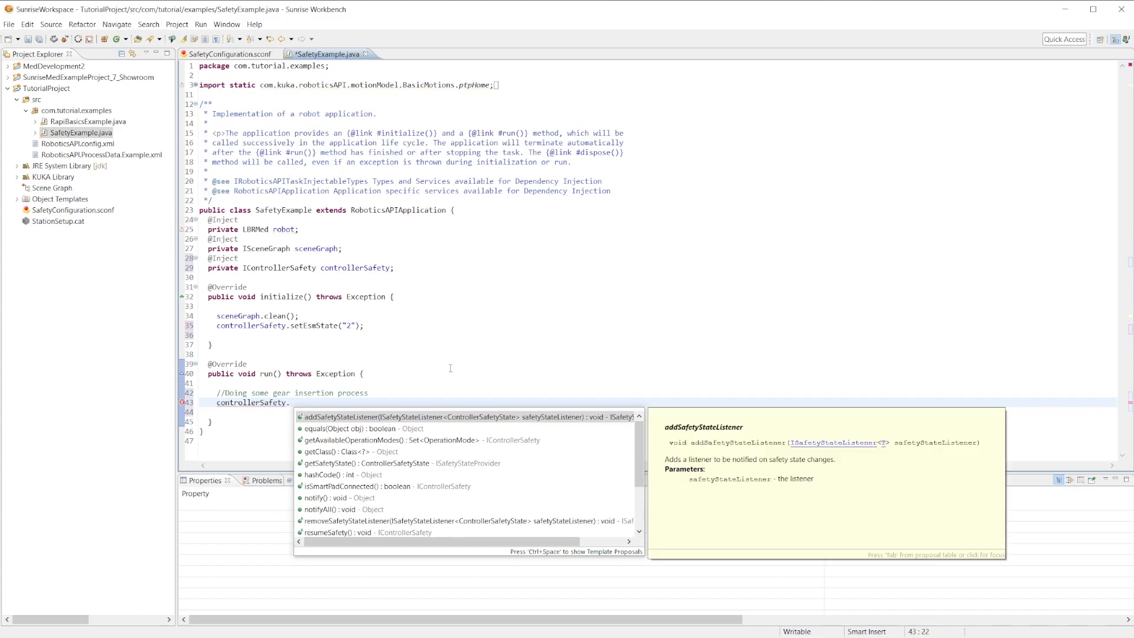
type("set")
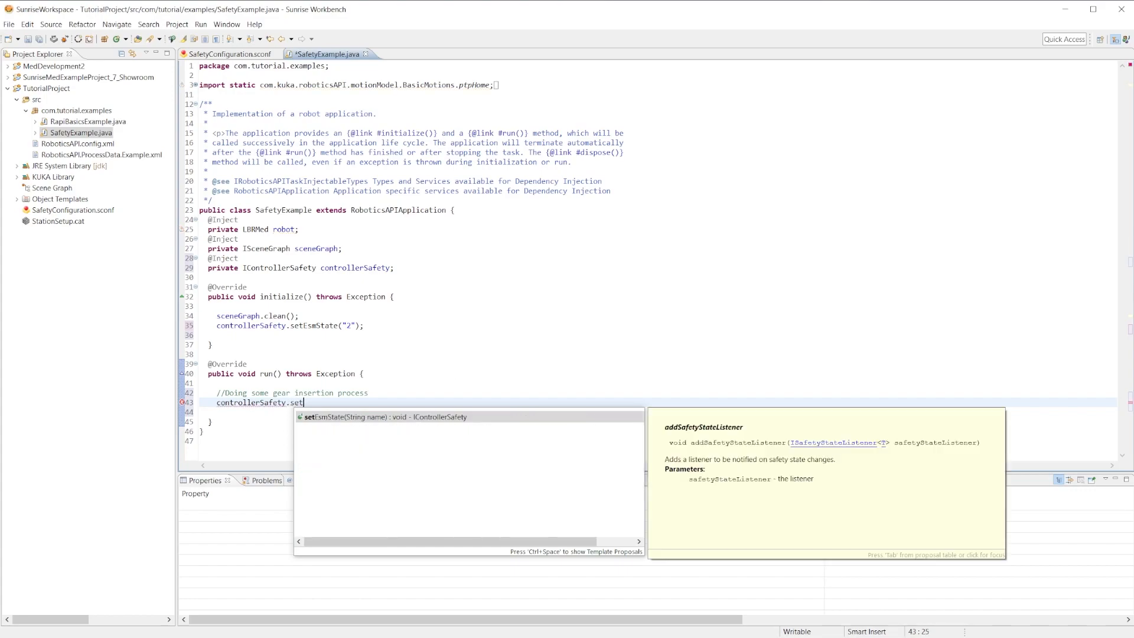
key("Return")
type("\"1")
key("Return")
key("Return")
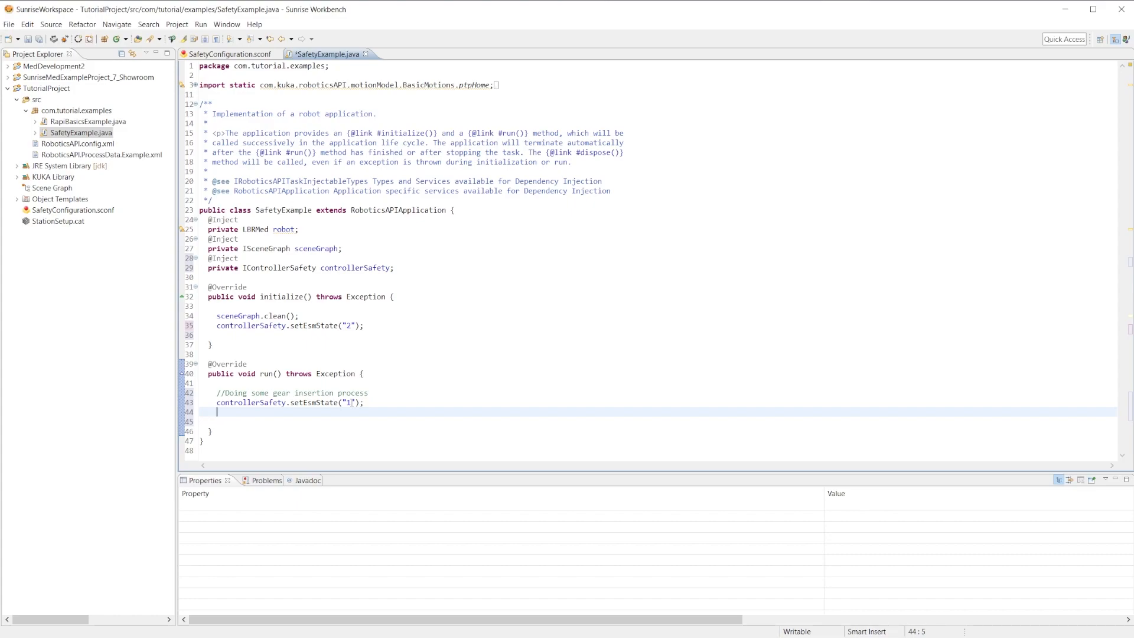
left_click(380, 402)
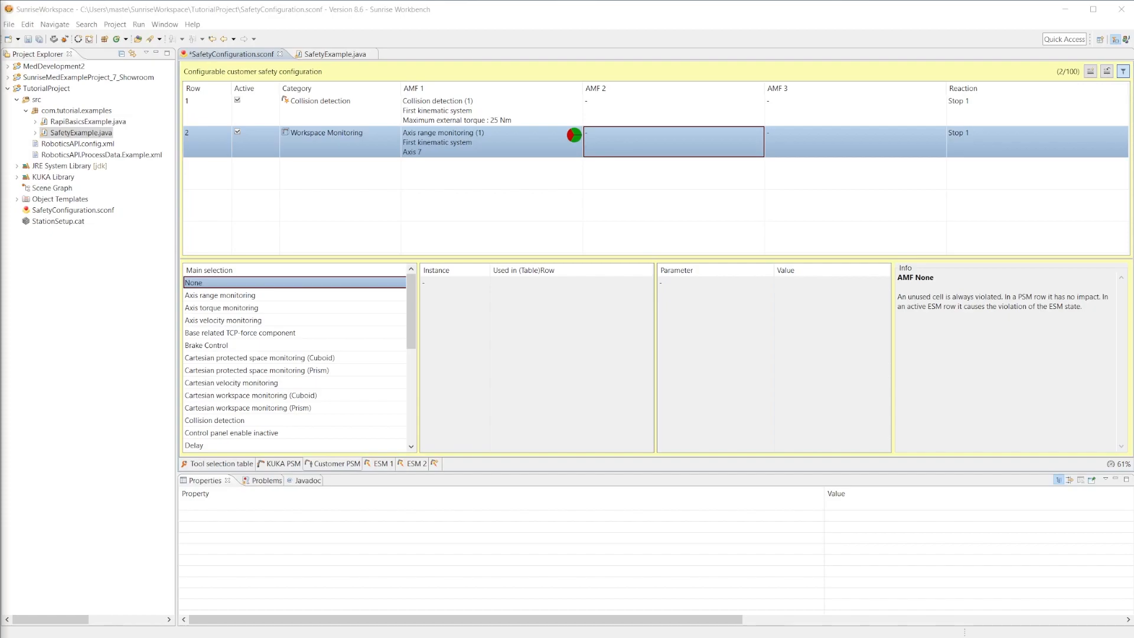
Set AMF 2 of the Workspace Monitoring row in the customer PSM table to Input signal, instance 2, with Input CIB_SR.2.
scroll(253, 374, "down", 2)
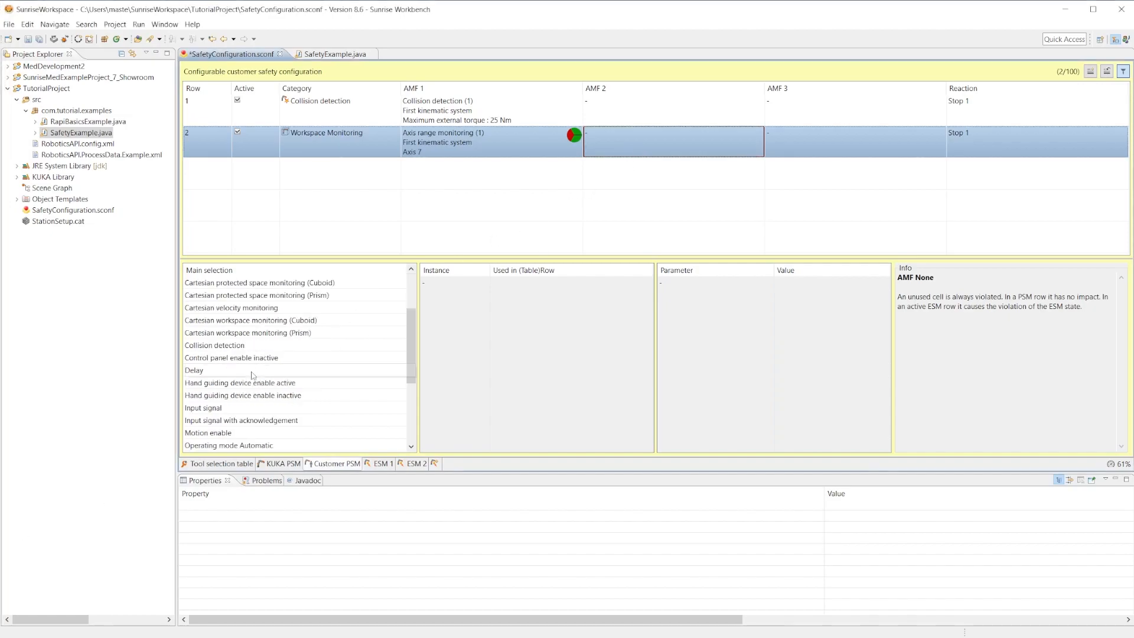
left_click(209, 409)
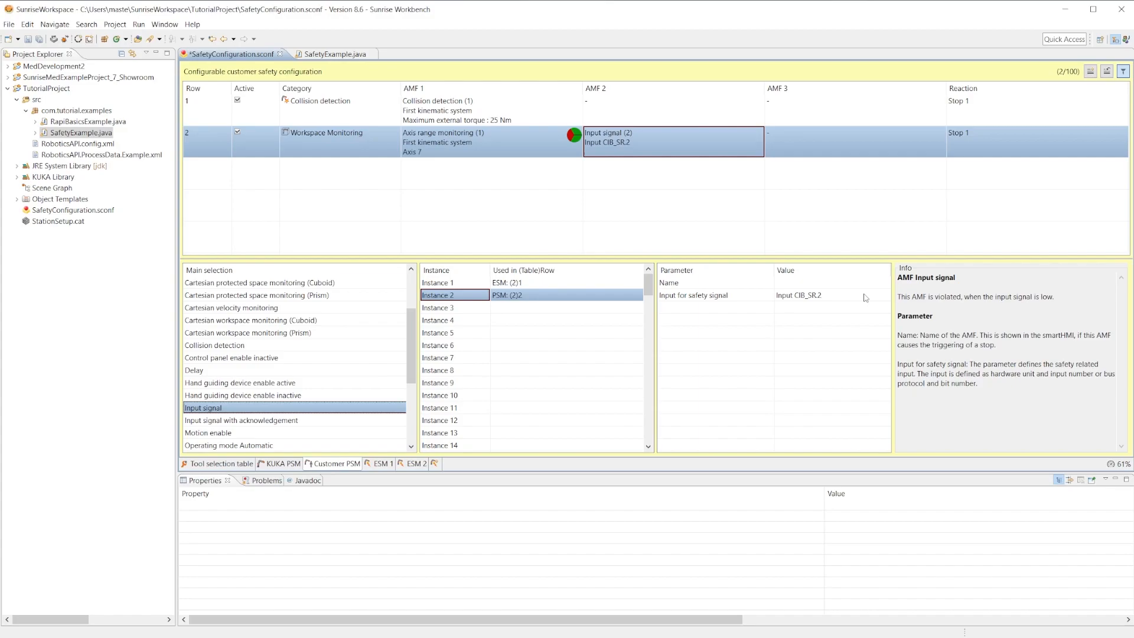
left_click(680, 119)
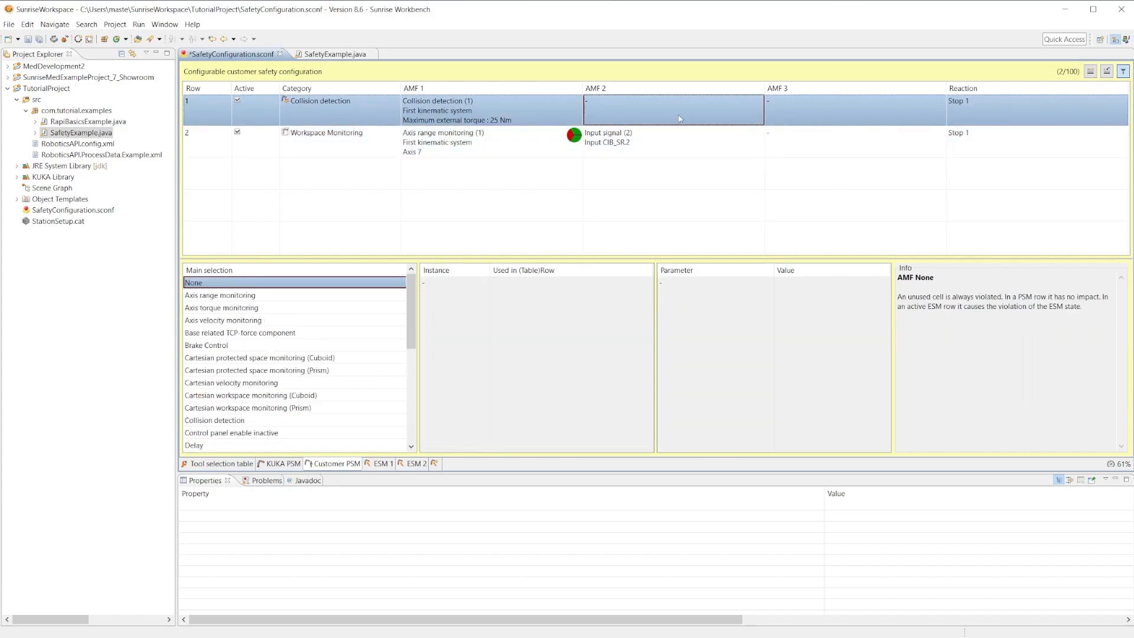